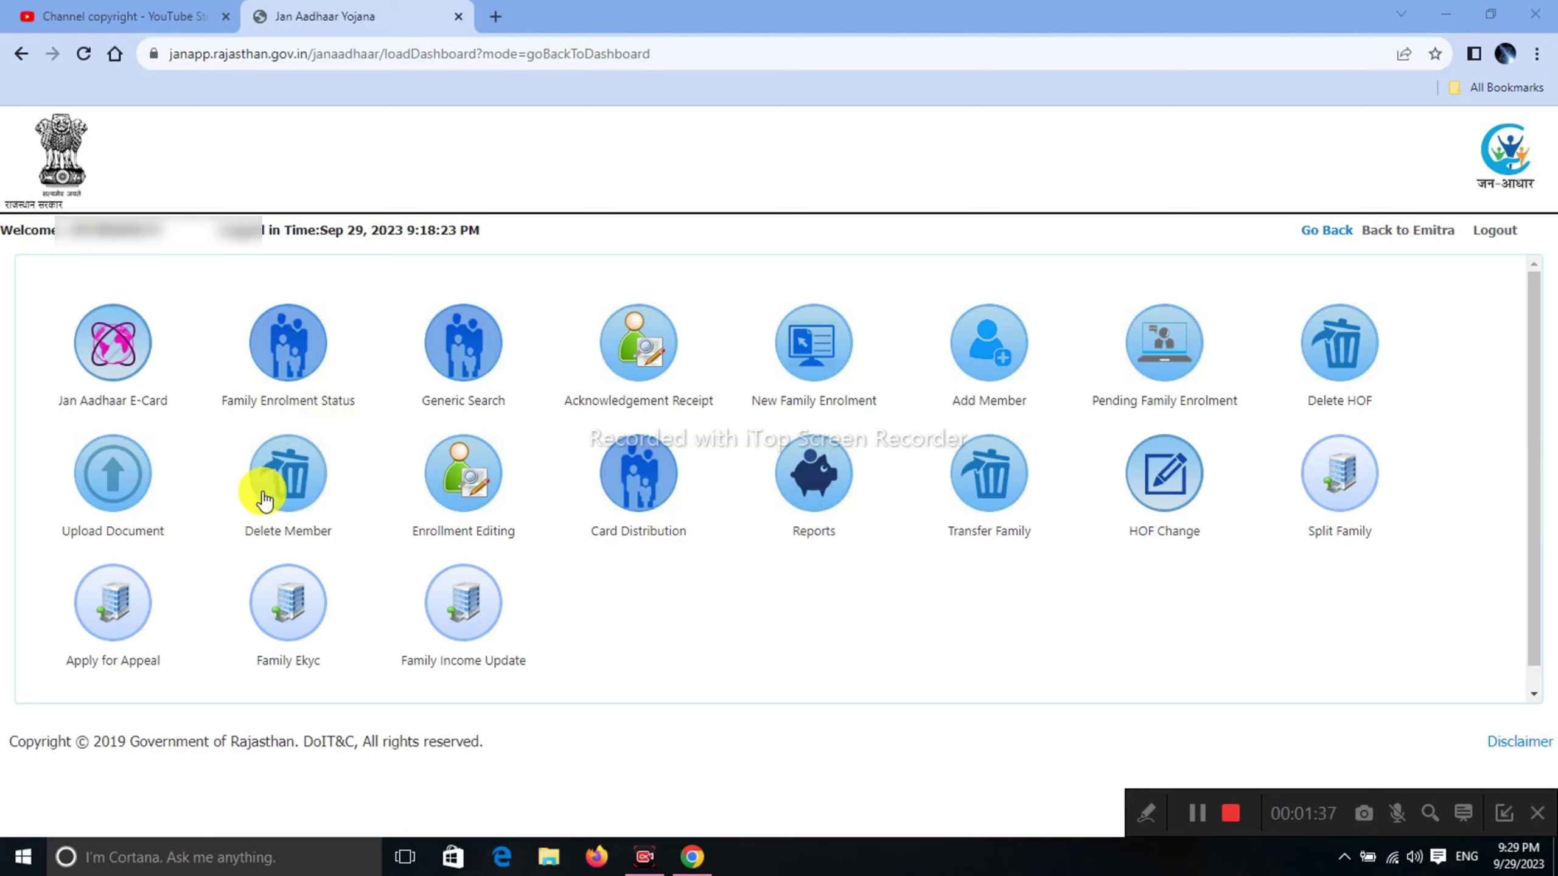
- Open the Delete Member form from the Jan Aadhaar dashboard
click(298, 487)
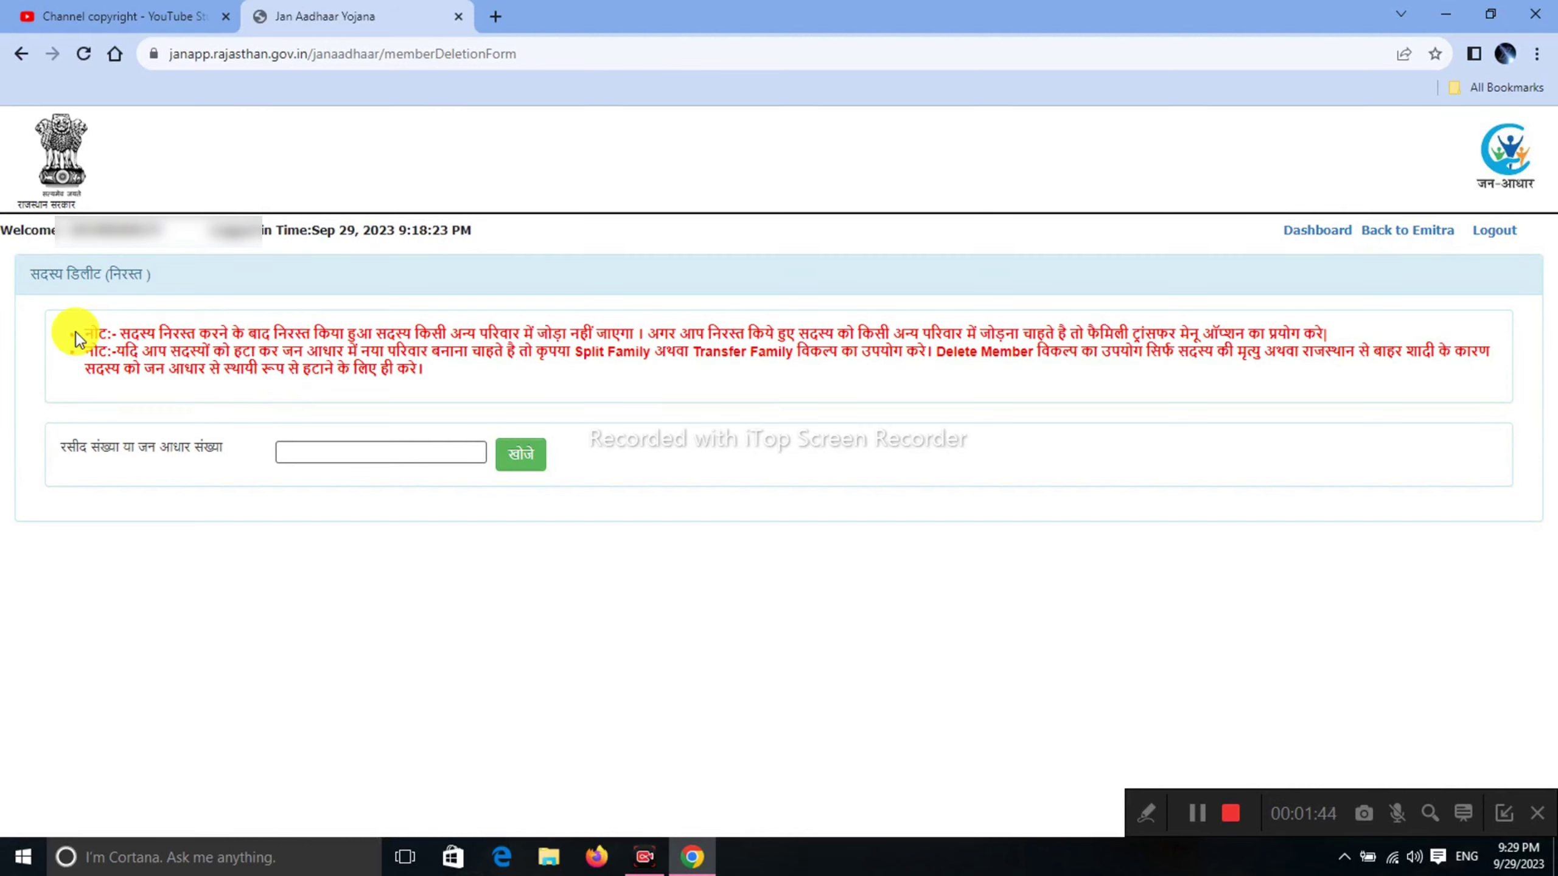
- Read the notes on the member deletion form about when to use Delete Member, Split Family or Transfer Family
double_click(76, 332)
click(523, 385)
drag(120, 334, 659, 332)
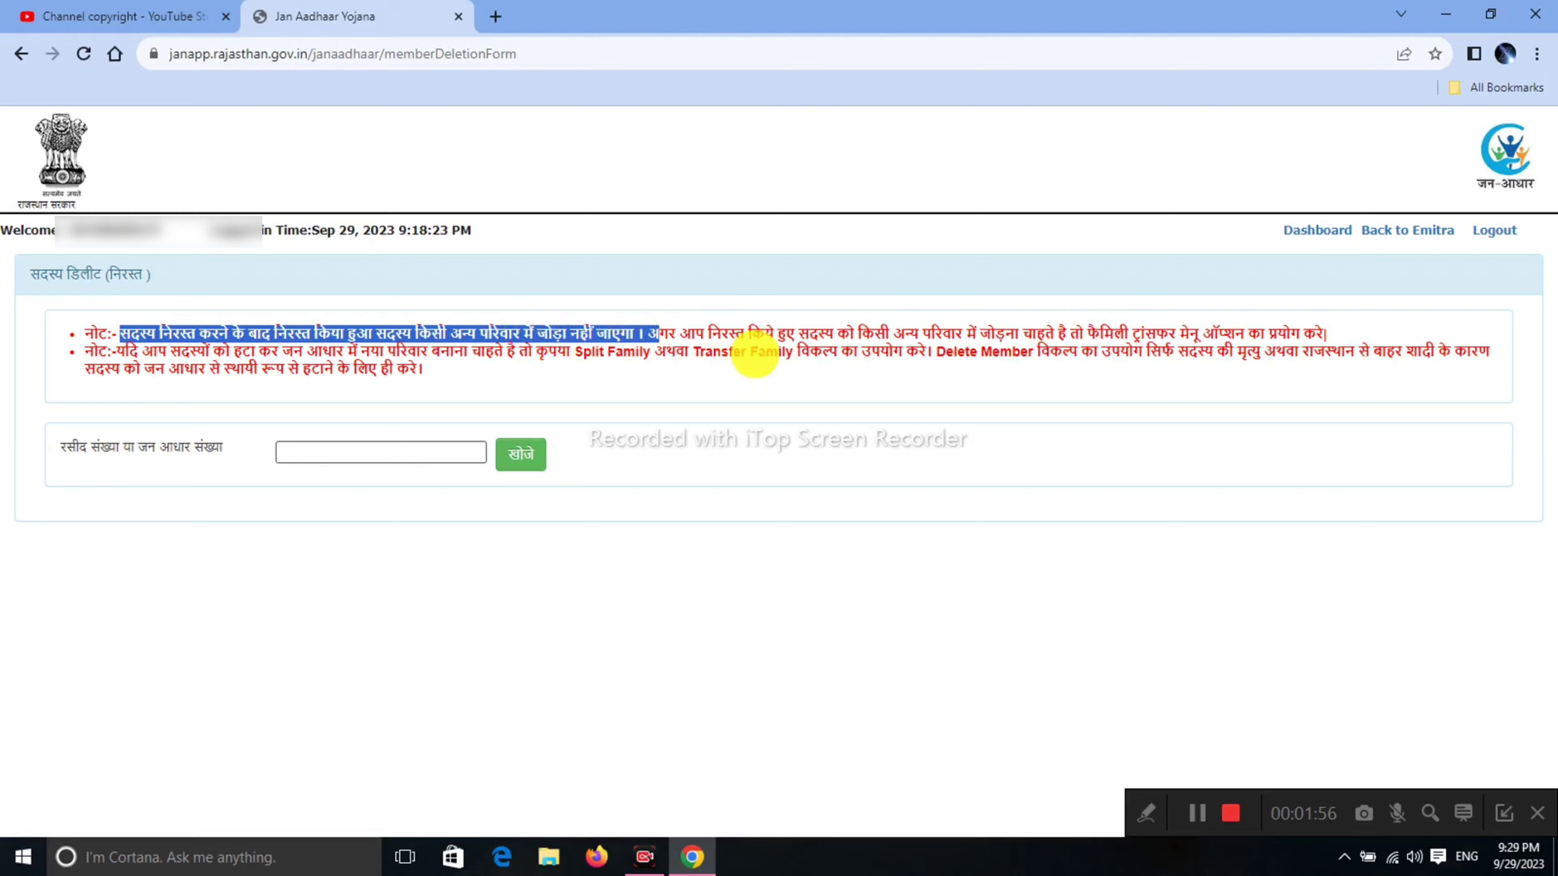
drag(778, 332, 1326, 329)
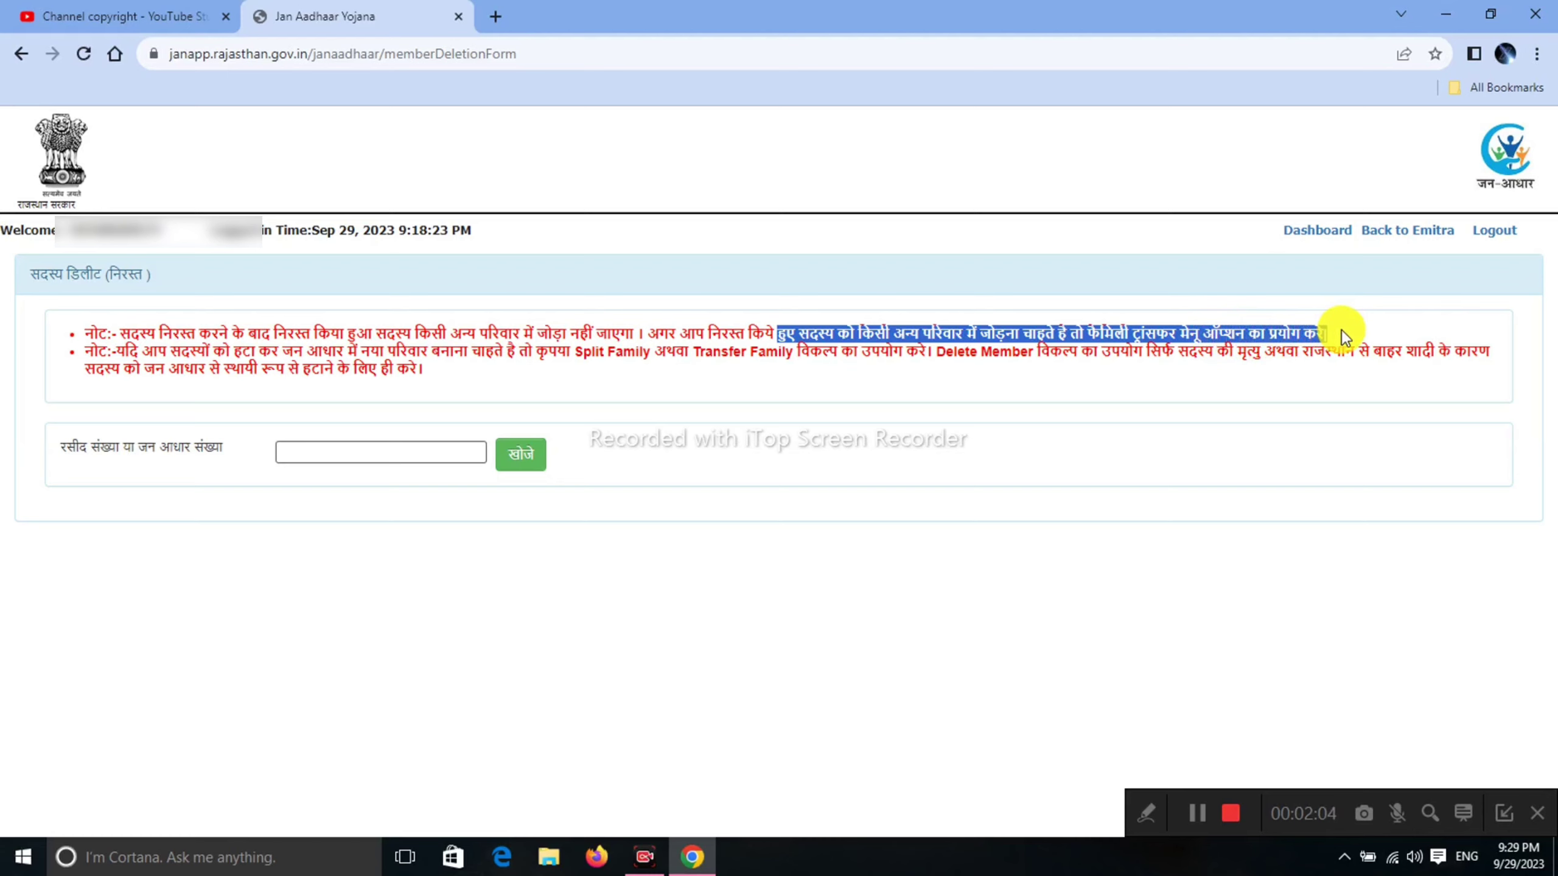
click(886, 380)
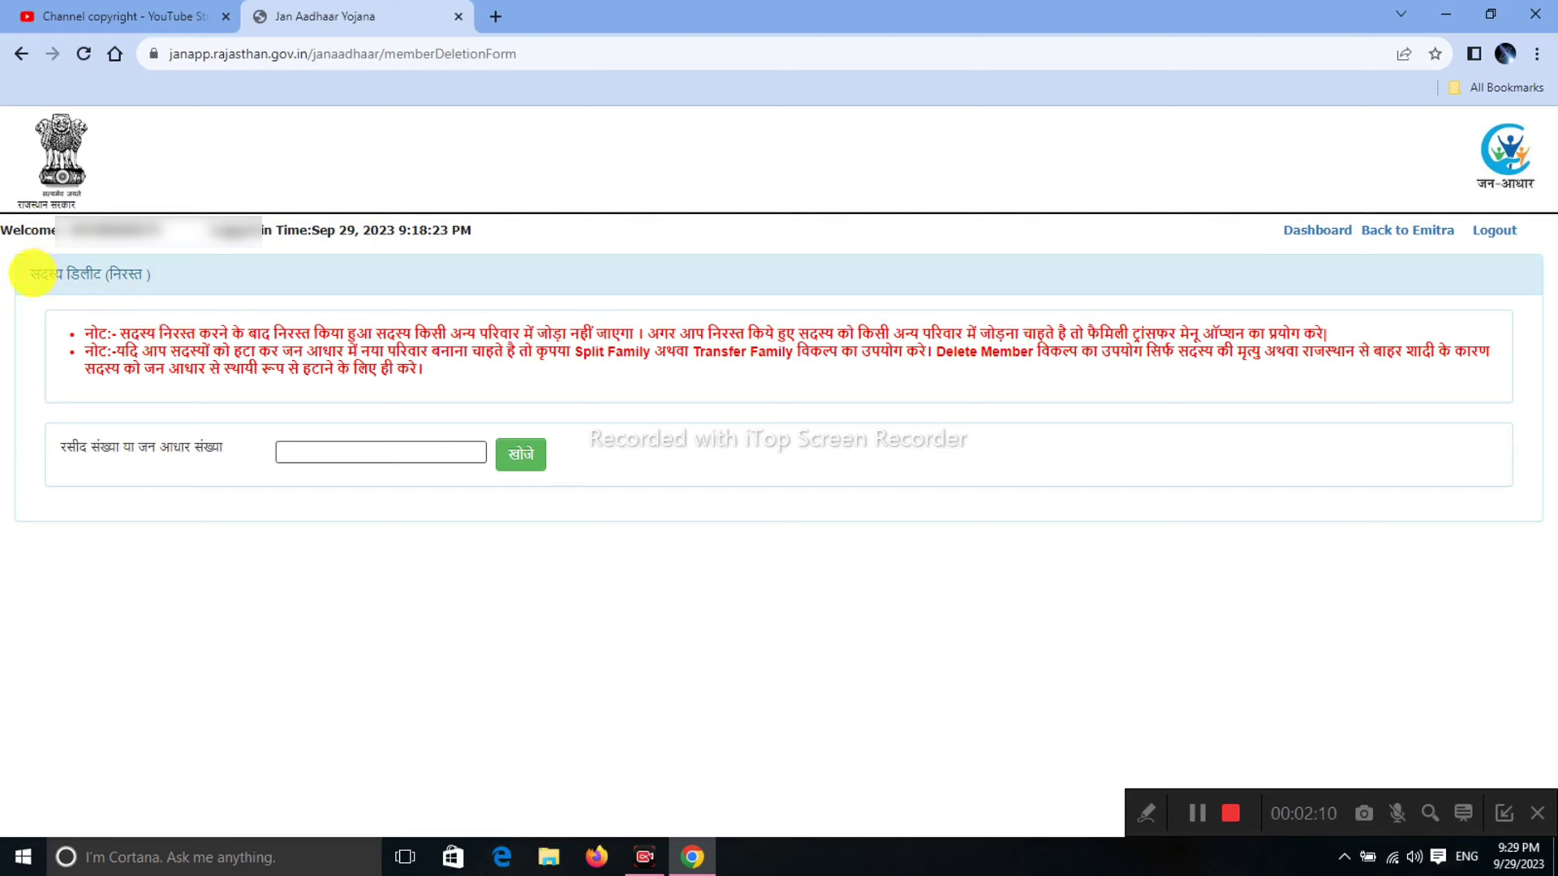
drag(35, 271, 147, 275)
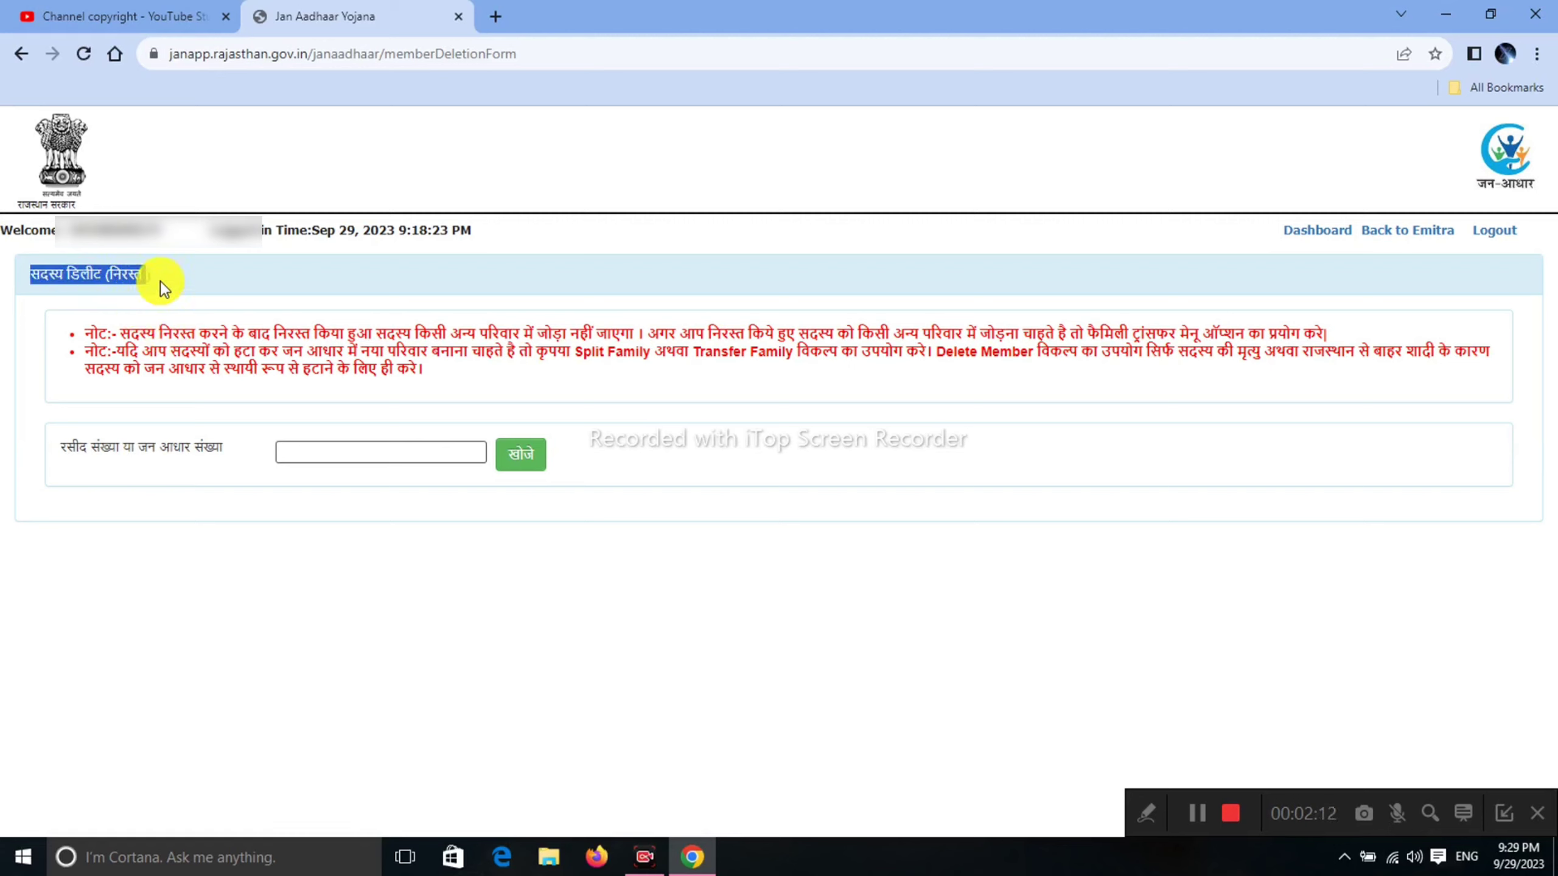
click(161, 280)
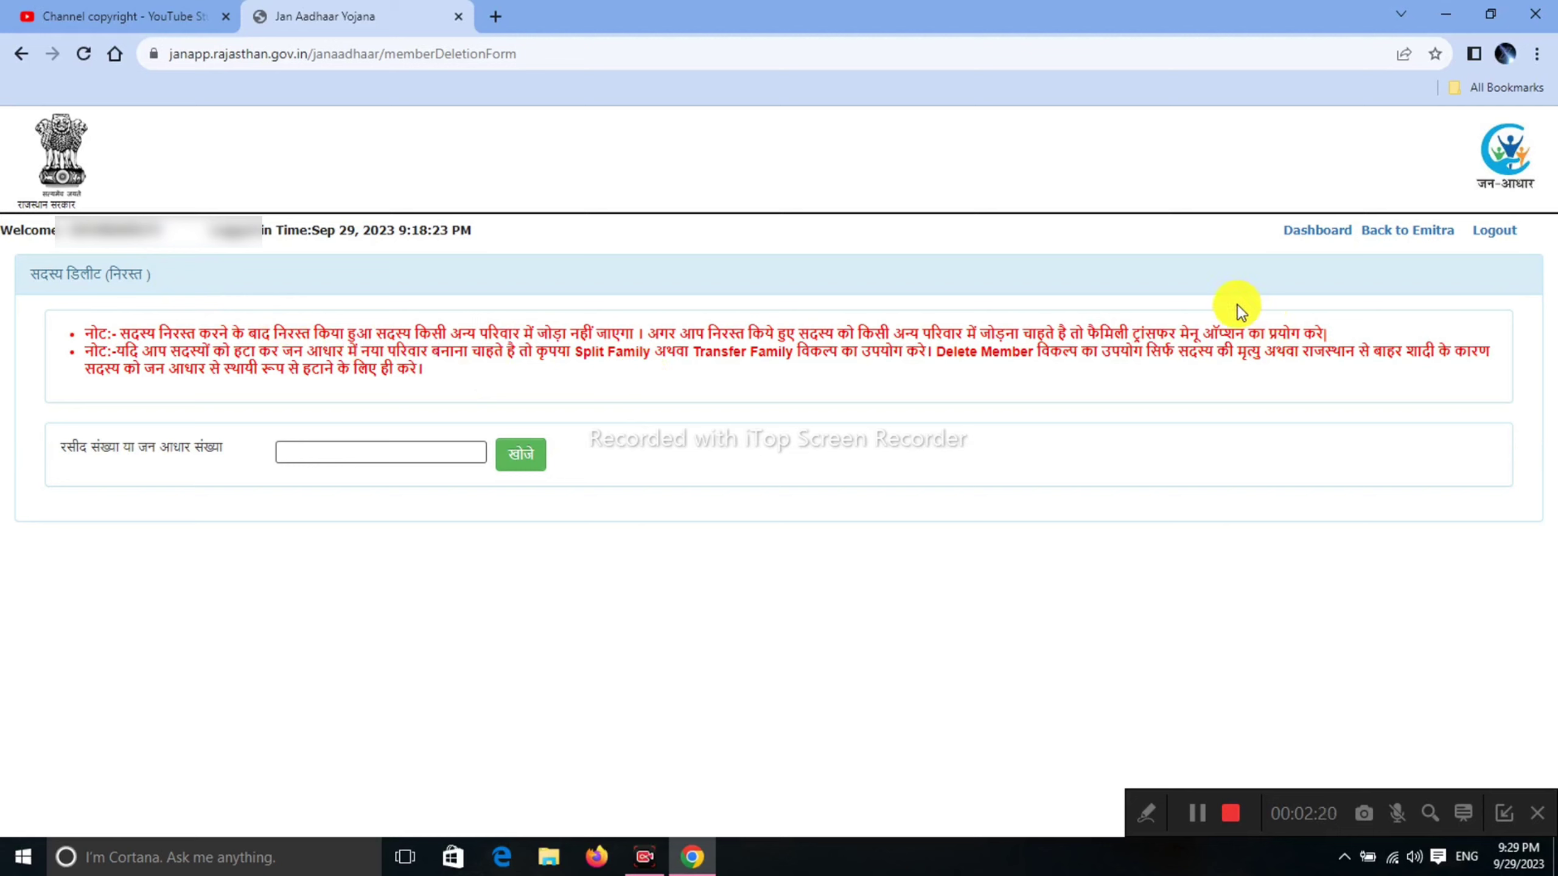
drag(1085, 333, 1200, 320)
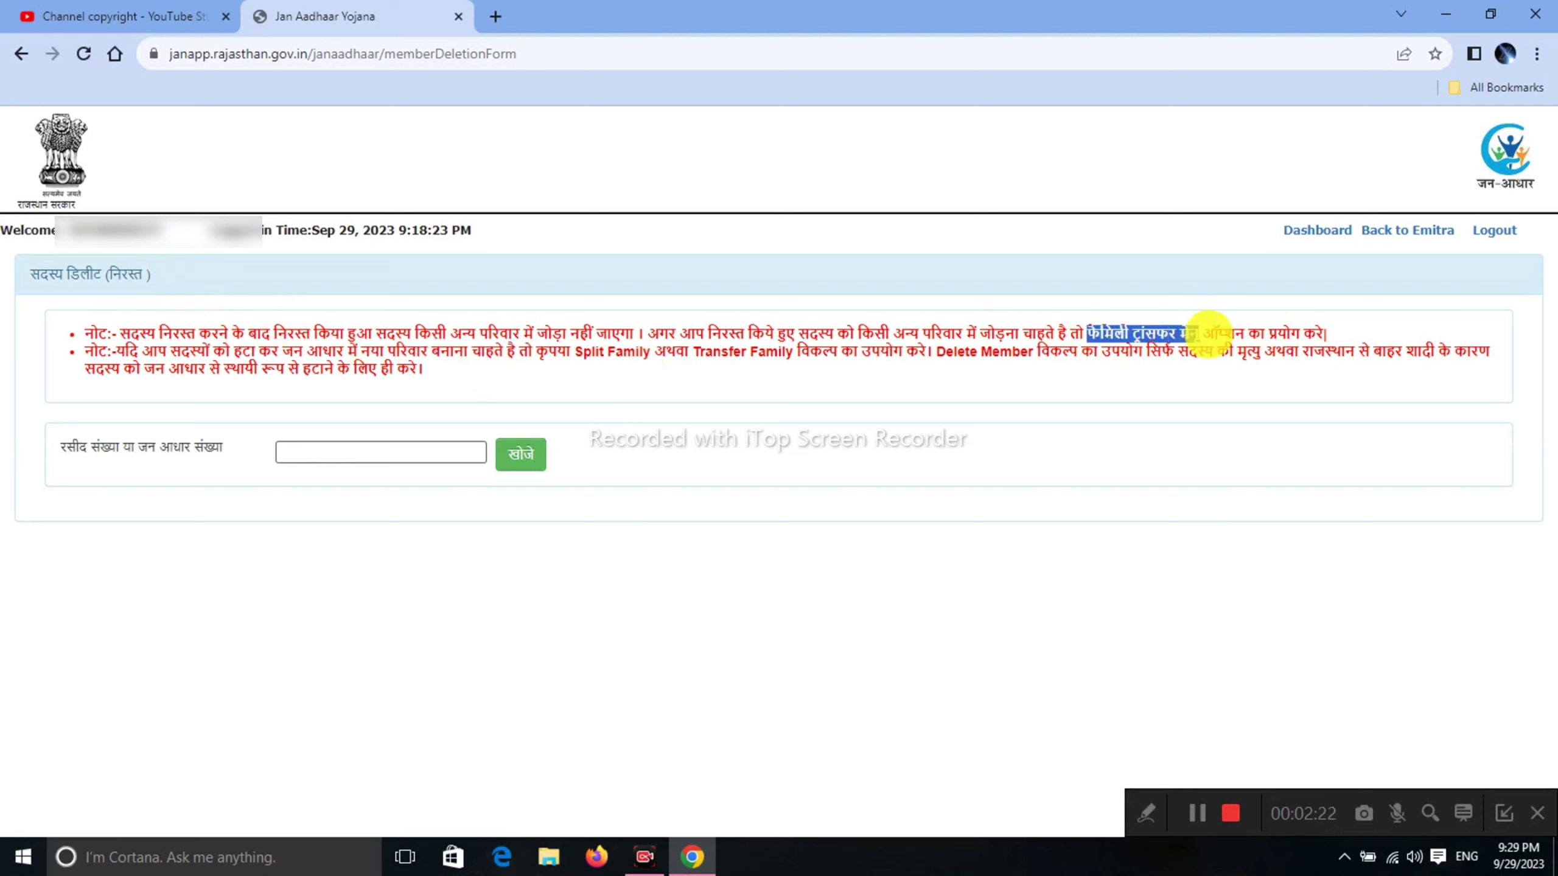
click(1197, 303)
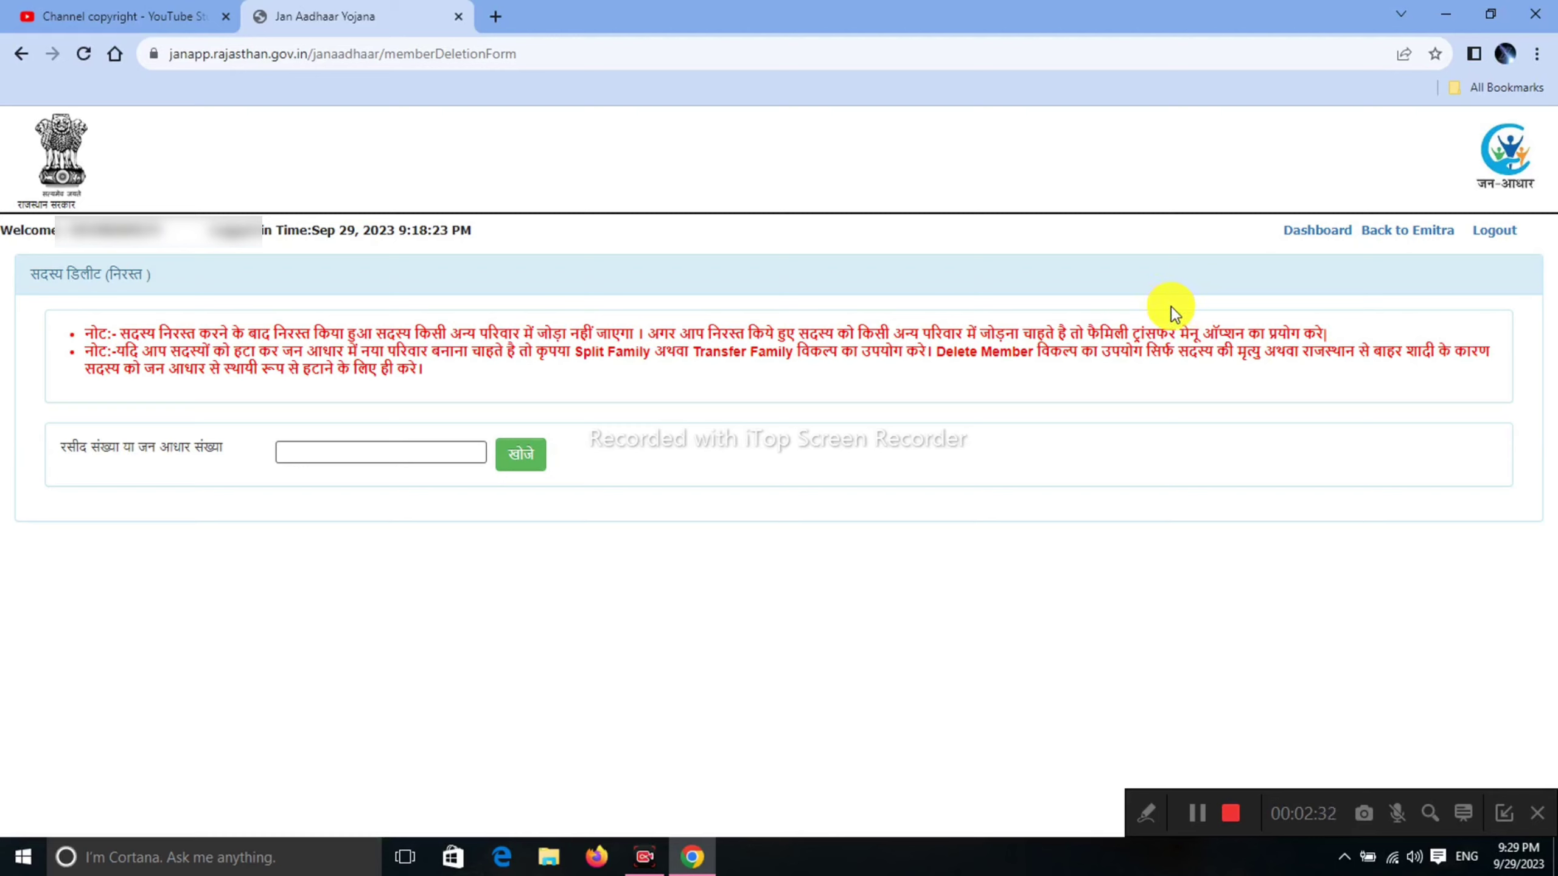
drag(1112, 333, 1180, 335)
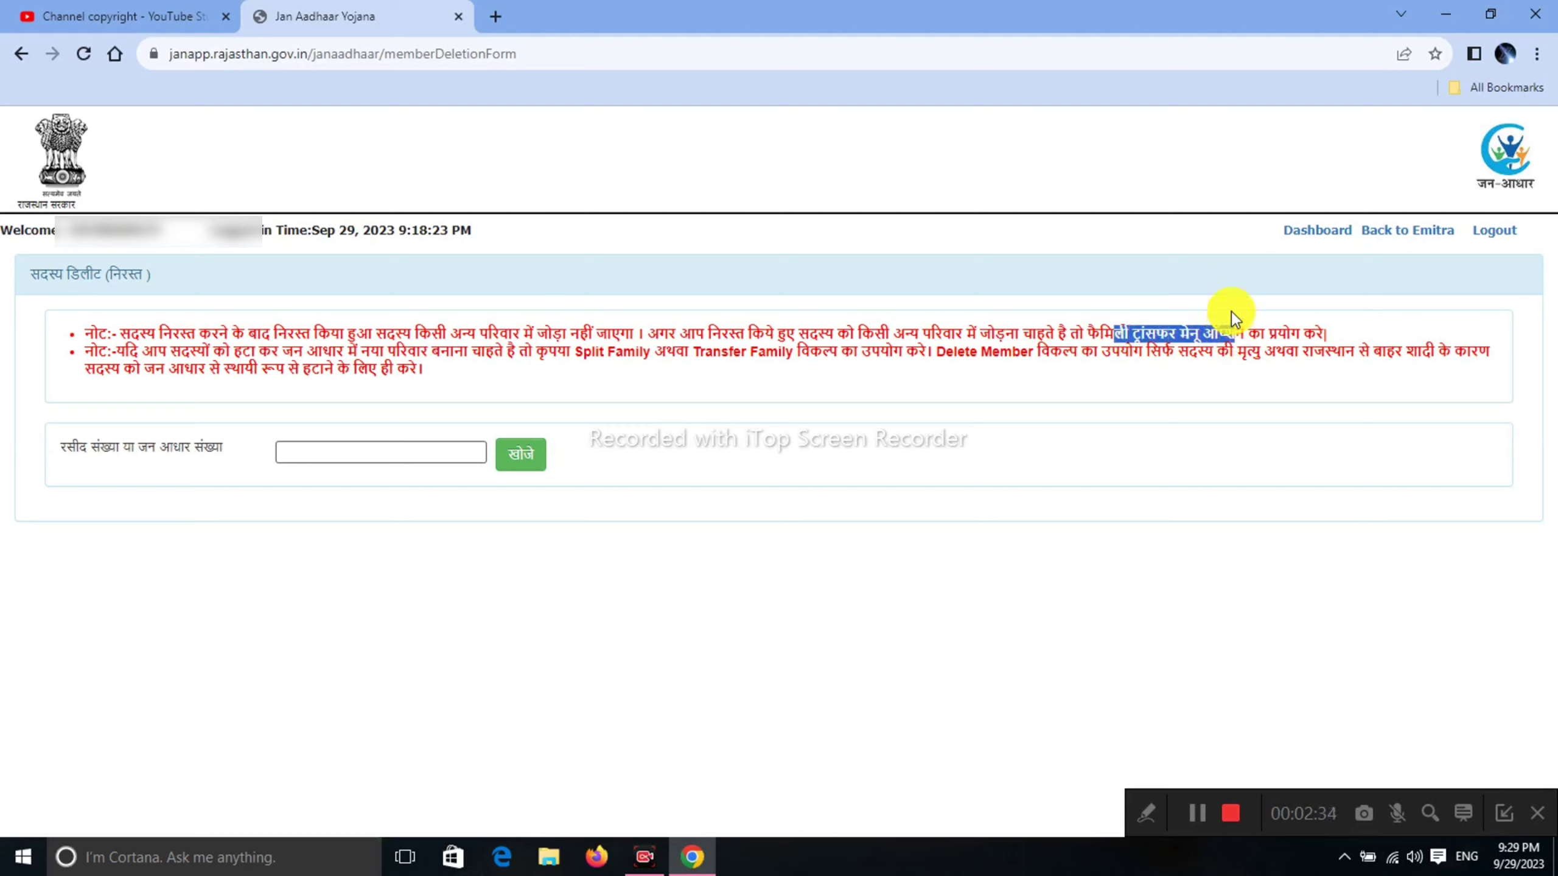
click(1229, 304)
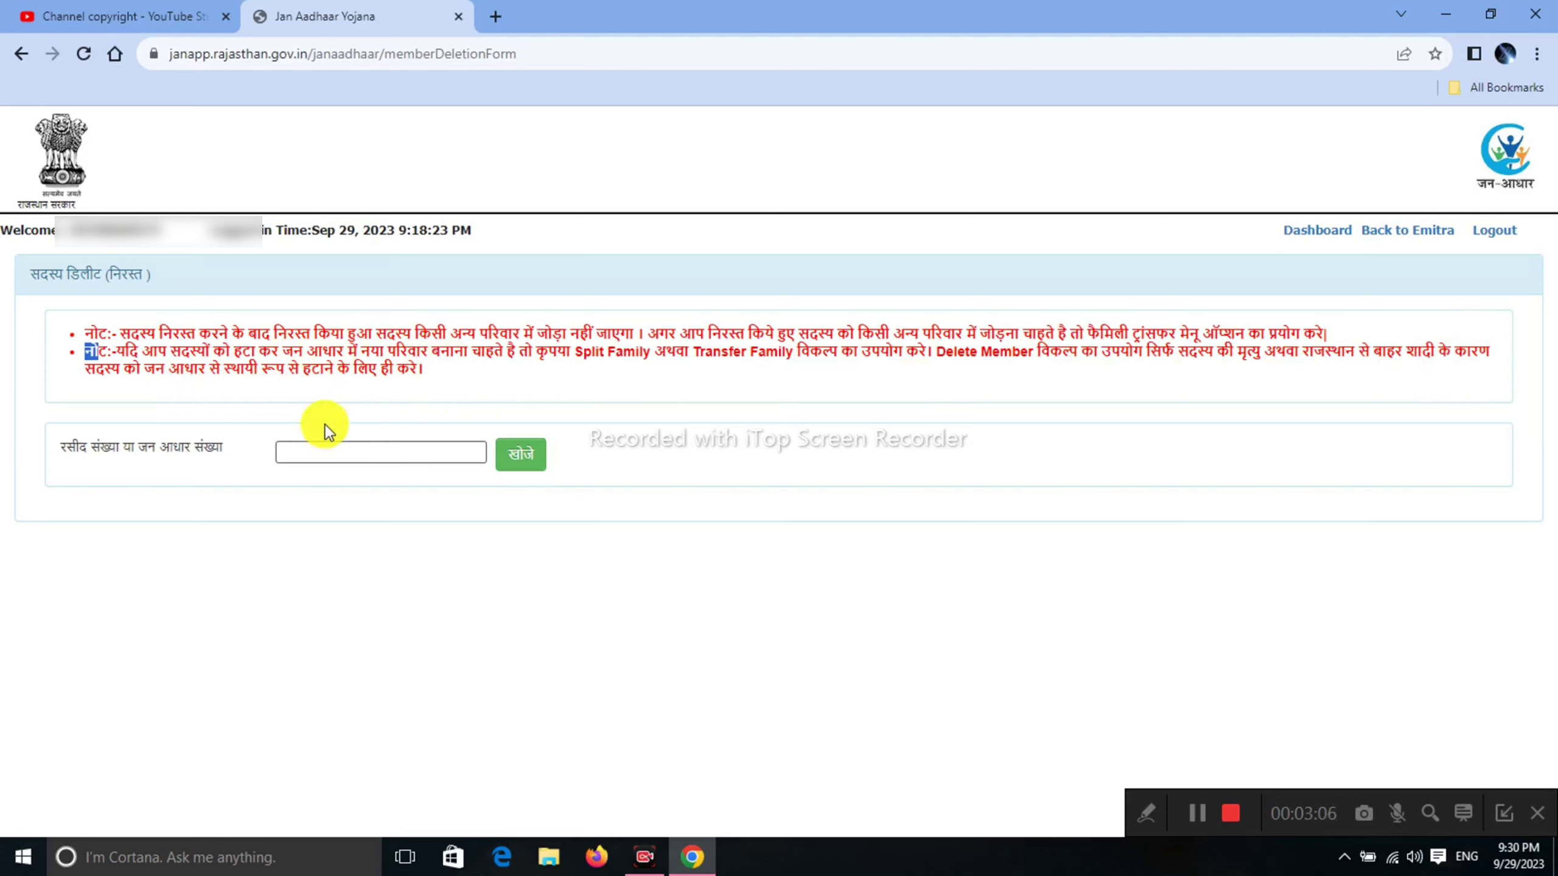
click(156, 389)
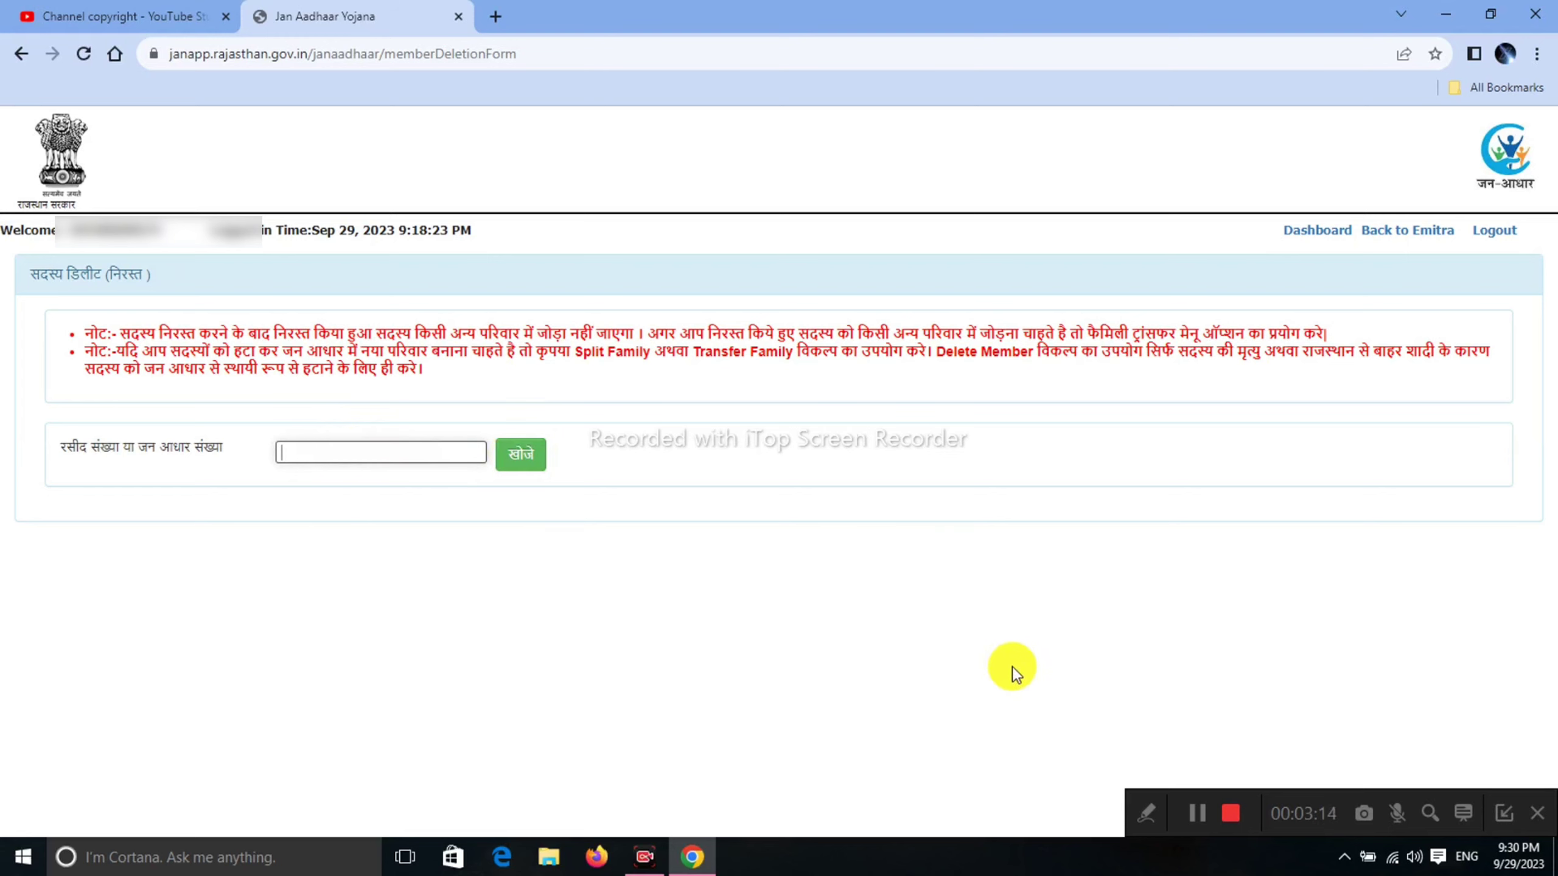
- Submit the Aadhaar-based authentication consent with Agree selected
click(1193, 811)
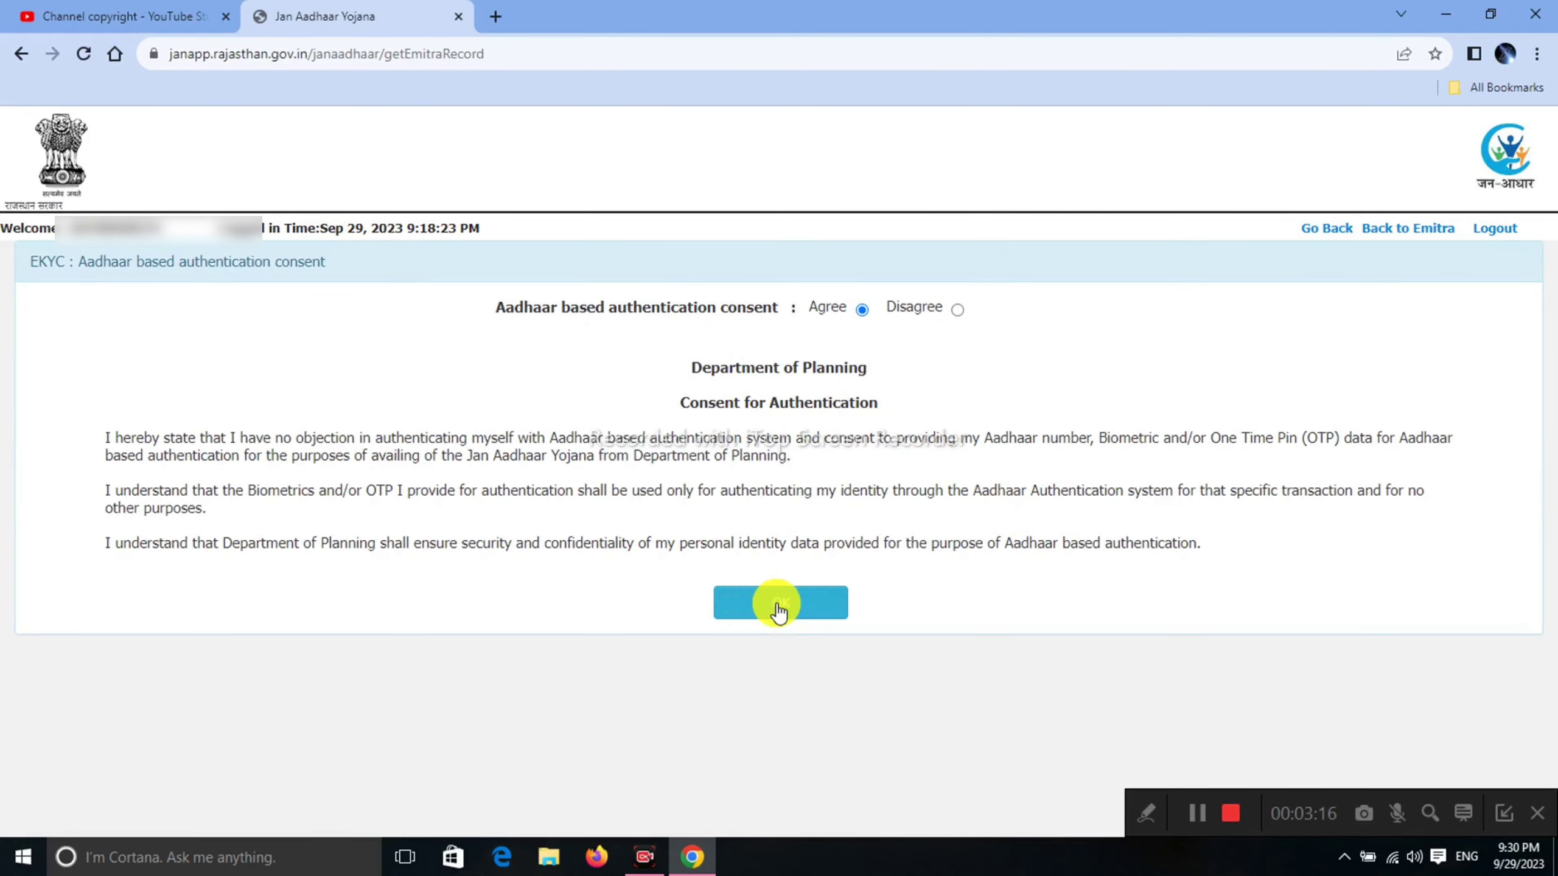
click(772, 602)
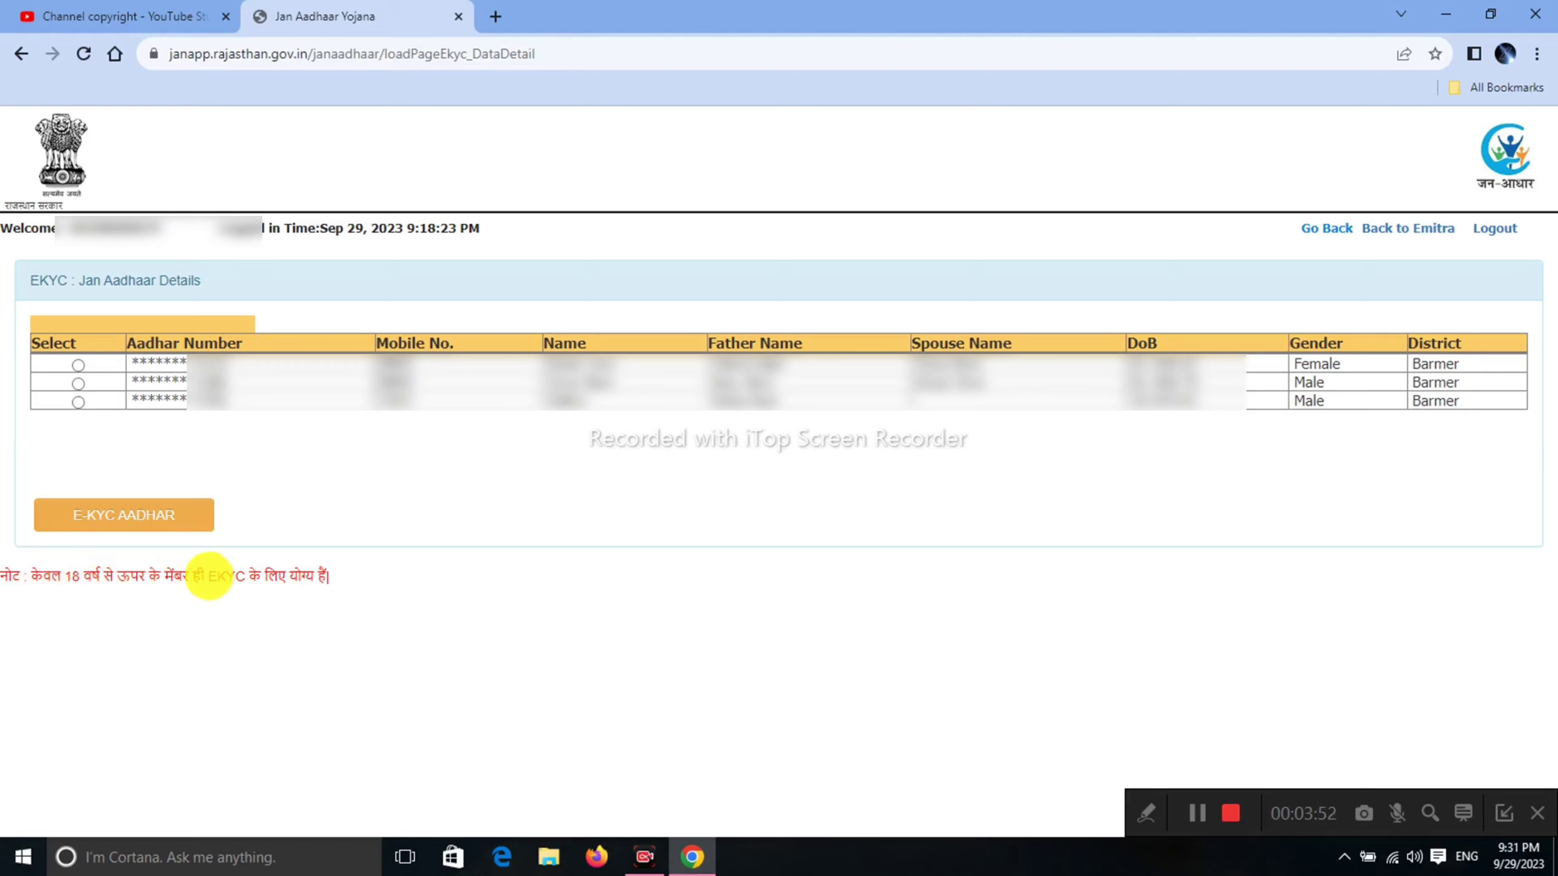
- Start Aadhaar e-KYC for the third listed family member and accept the declaration for fingerprint authentication
drag(203, 576, 303, 580)
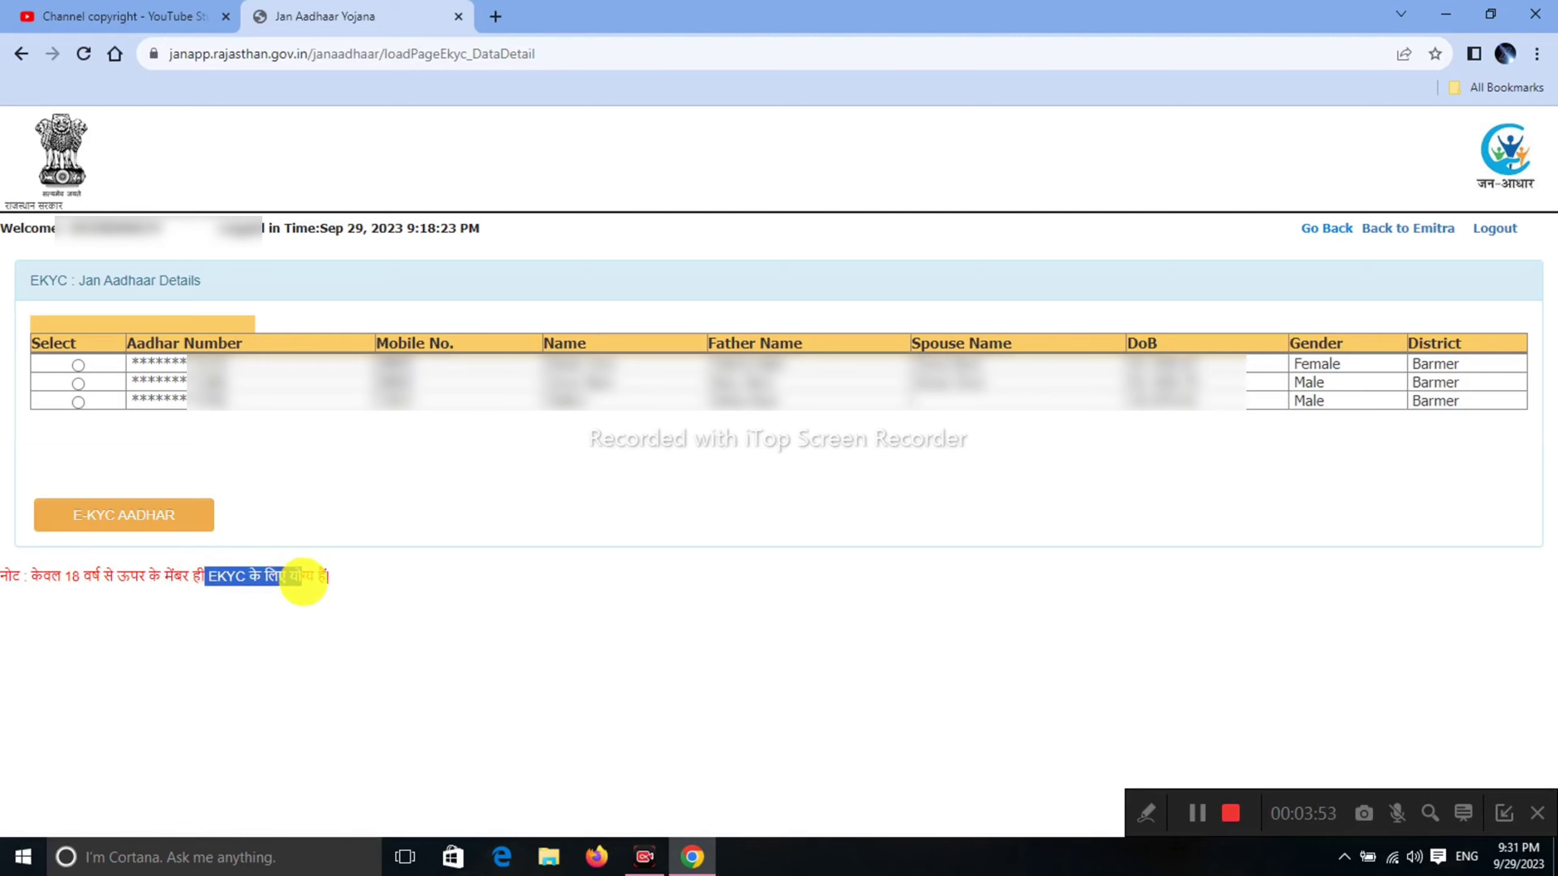
click(365, 596)
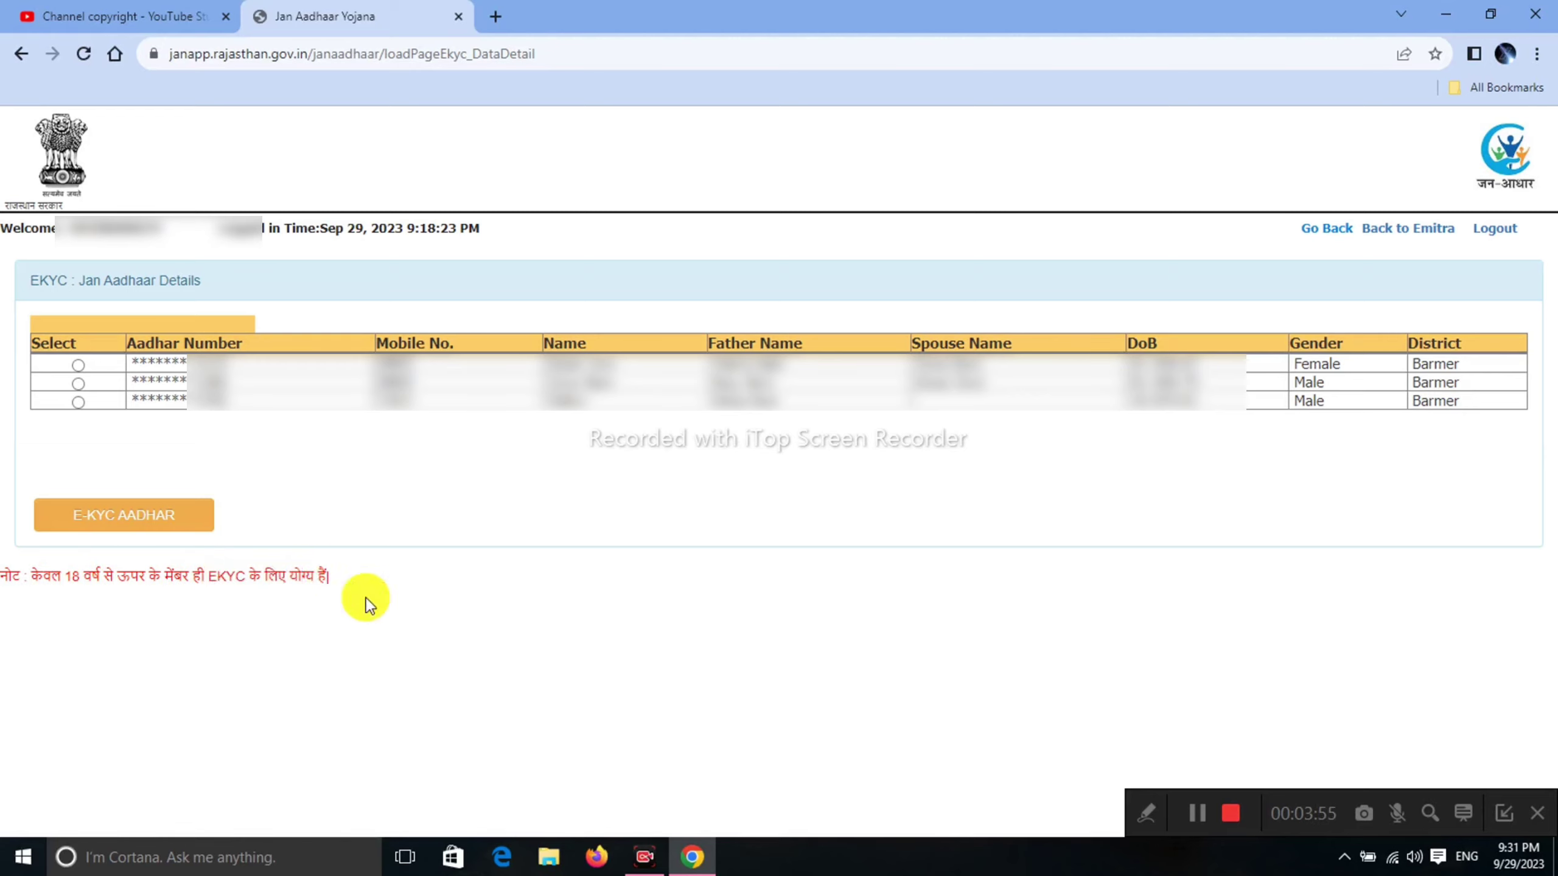
click(77, 402)
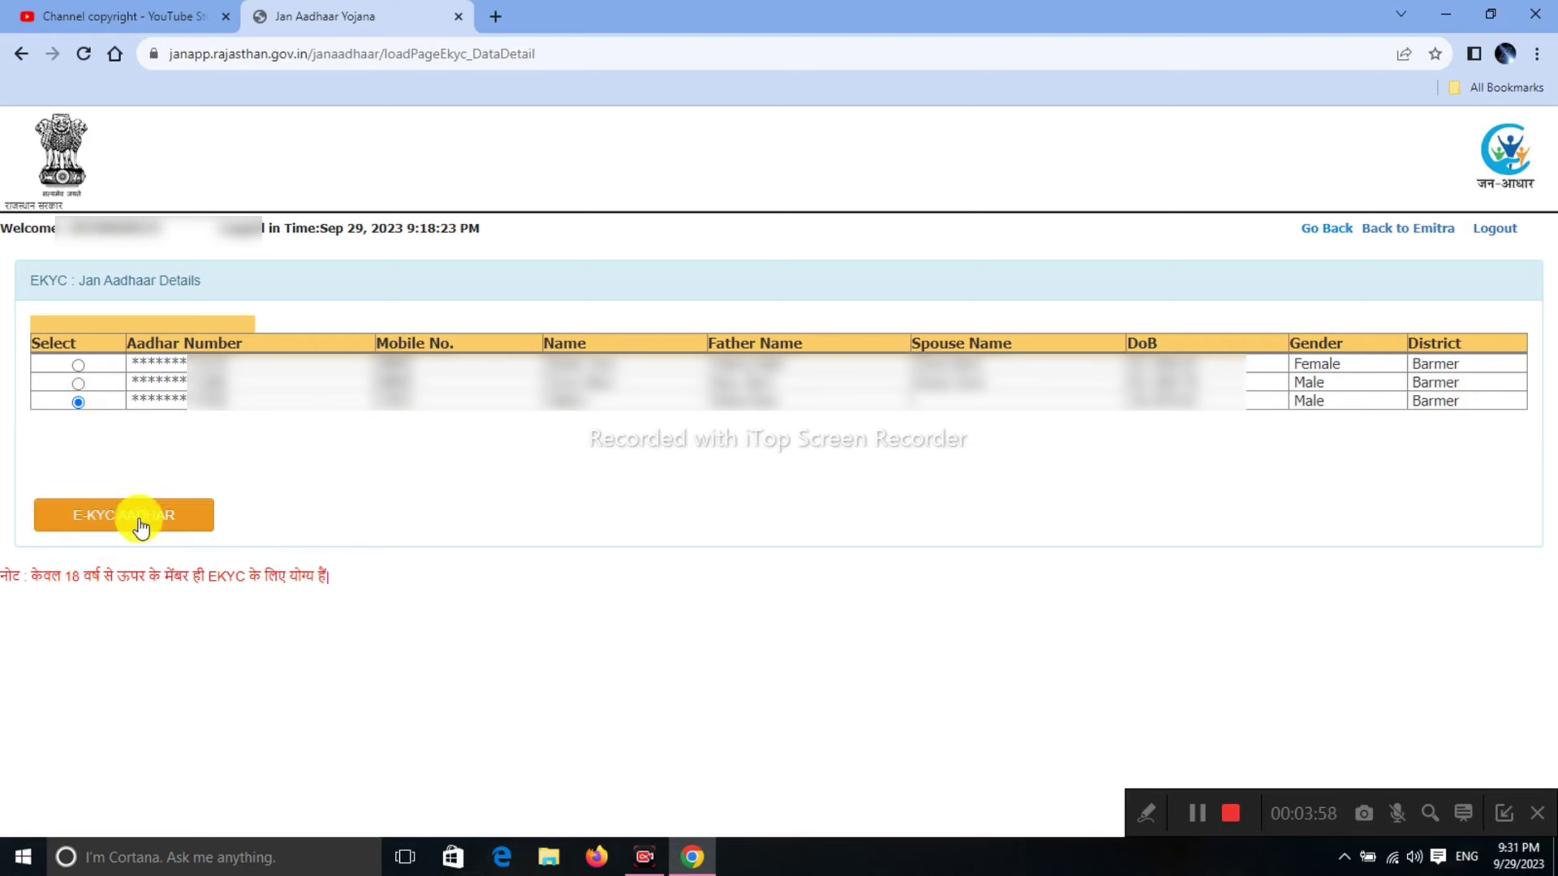
click(116, 517)
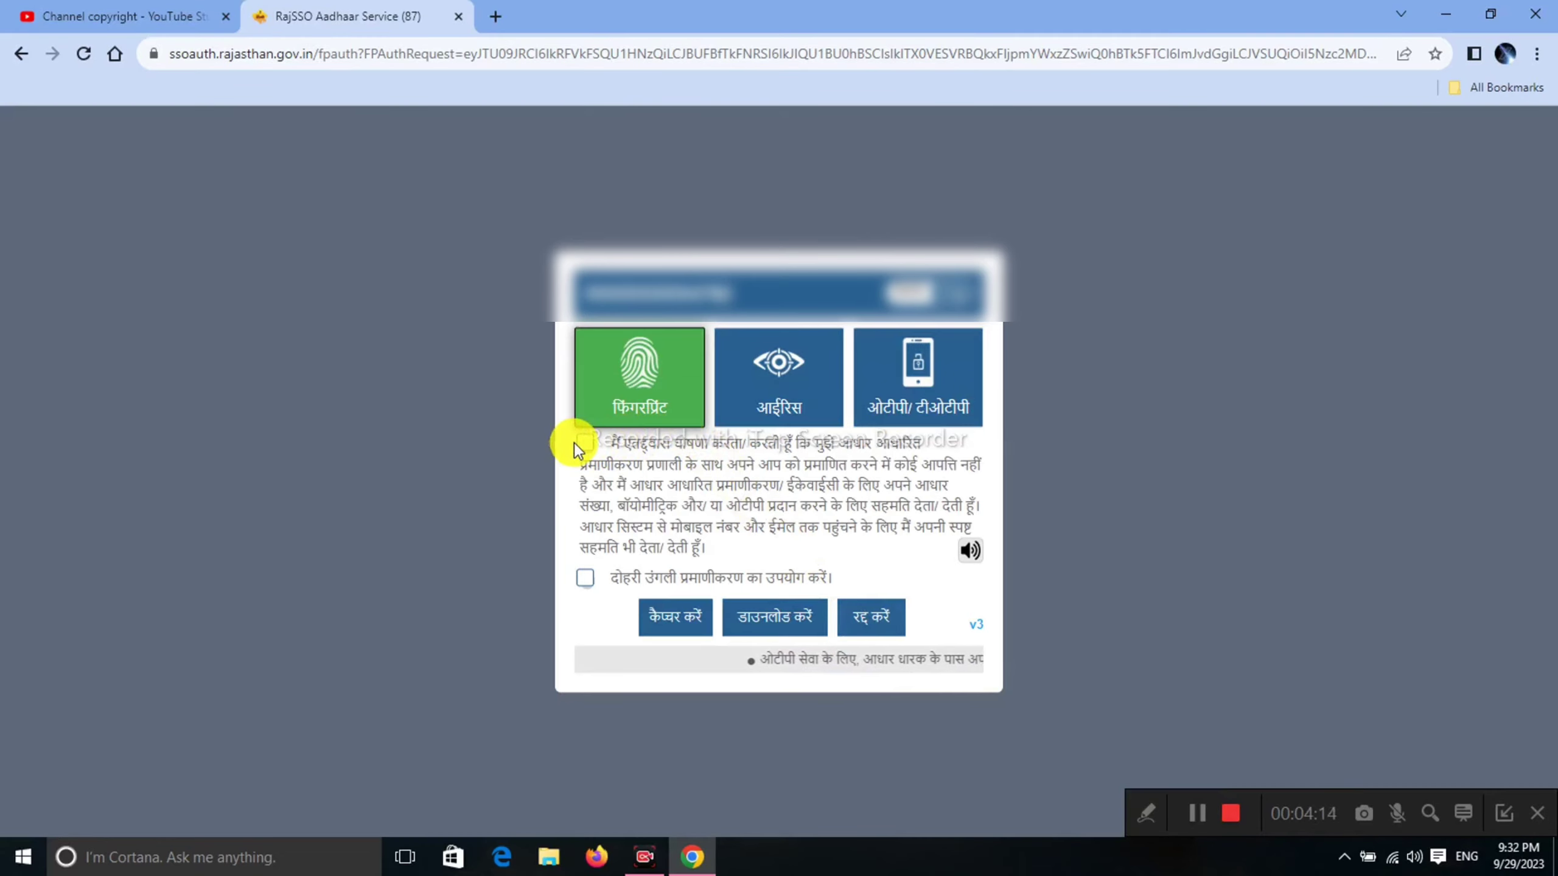
click(574, 443)
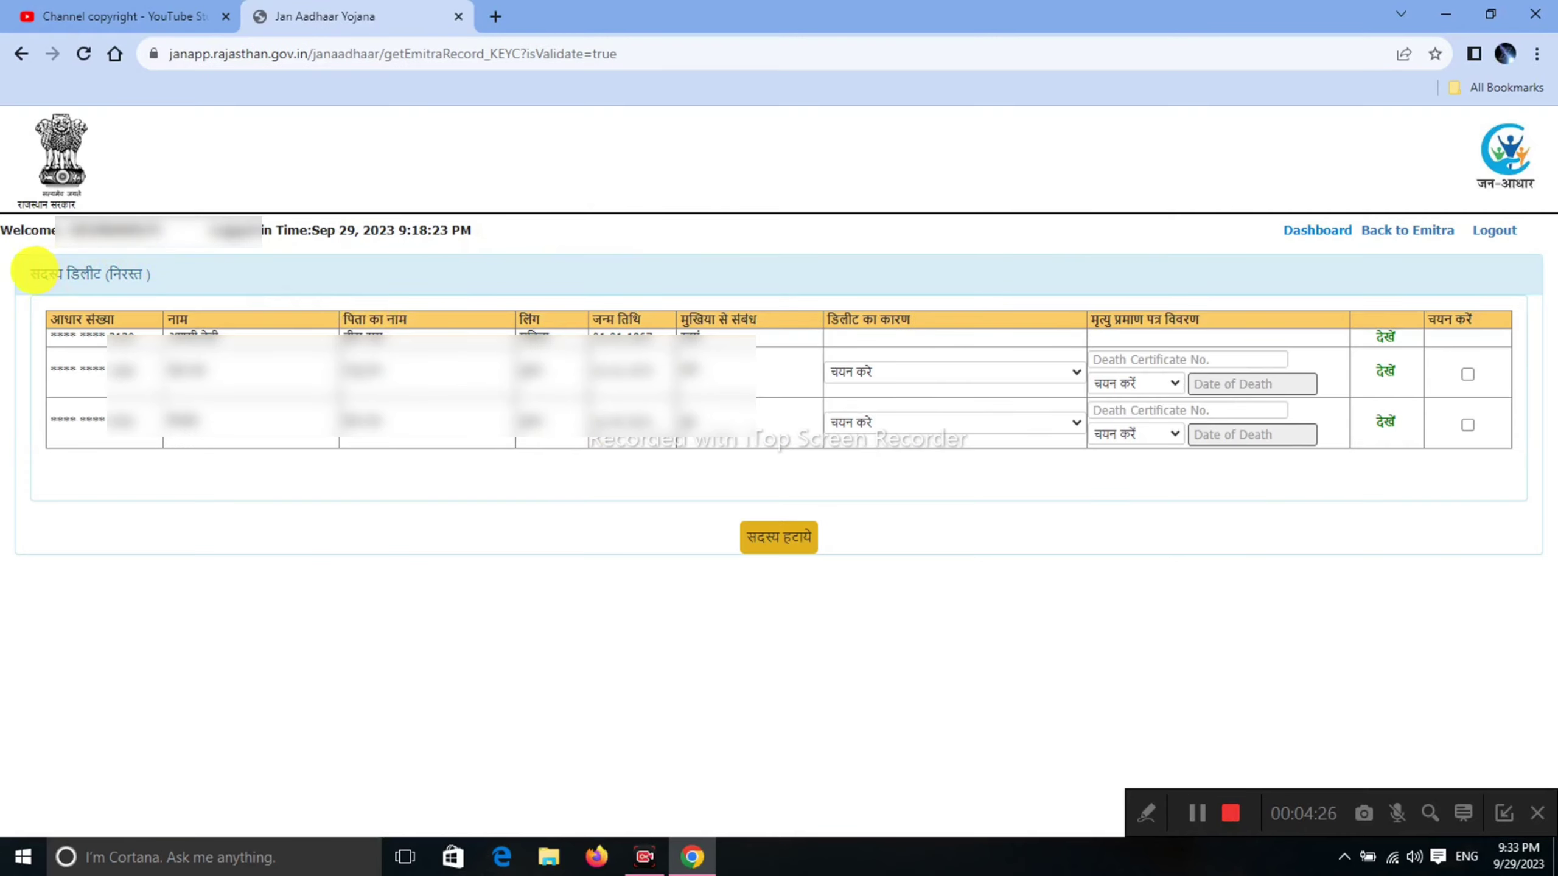
- Examine the deletion reasons (डिलीट का कारण) offered for the two deletable members
drag(30, 274, 147, 272)
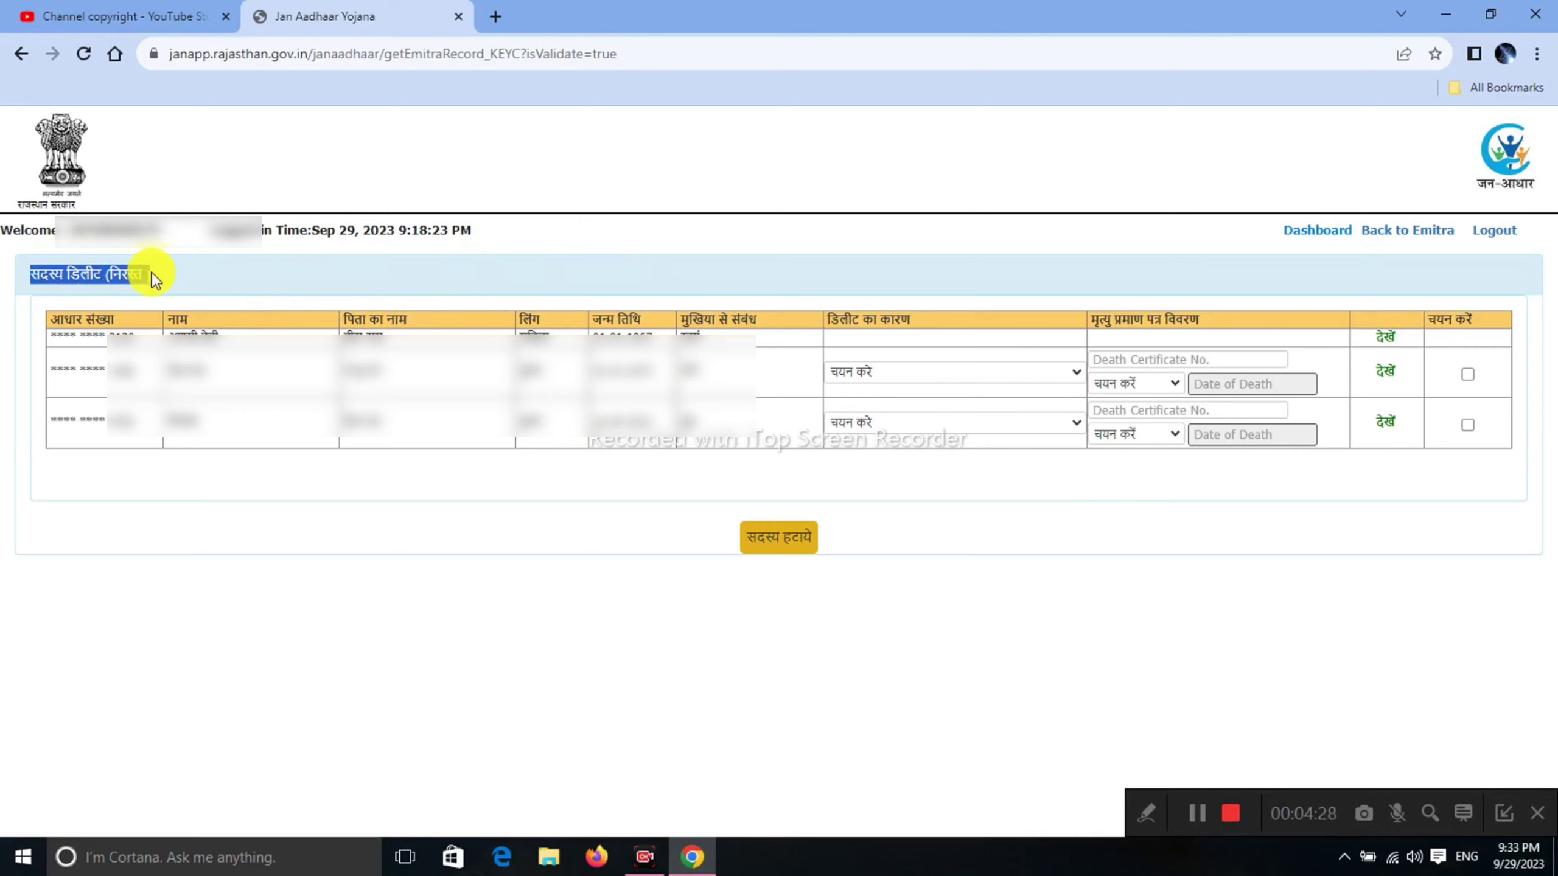
click(154, 271)
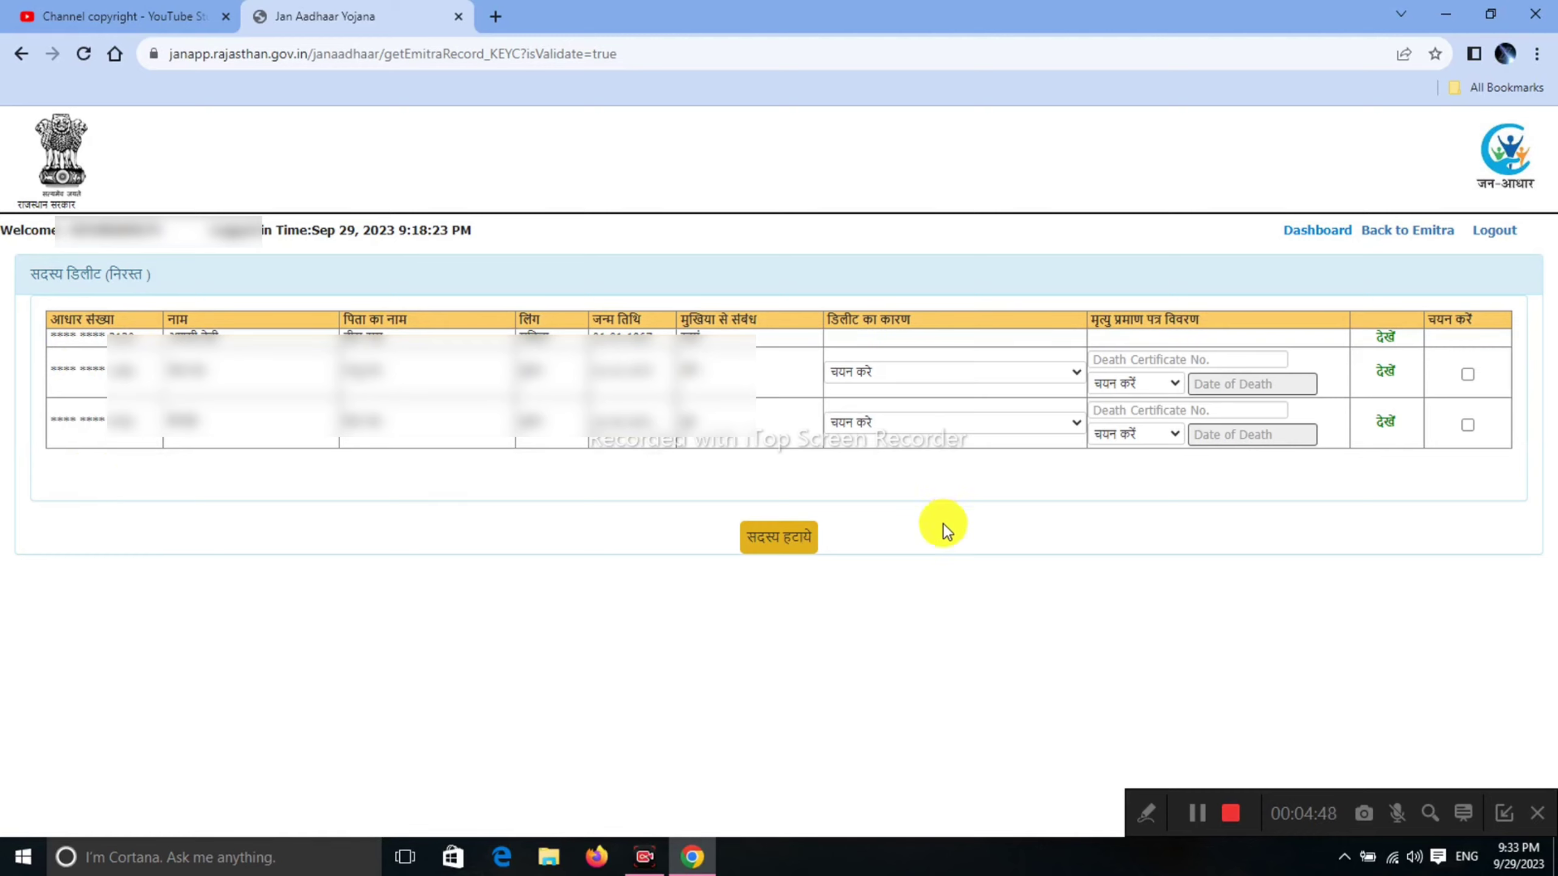
click(864, 377)
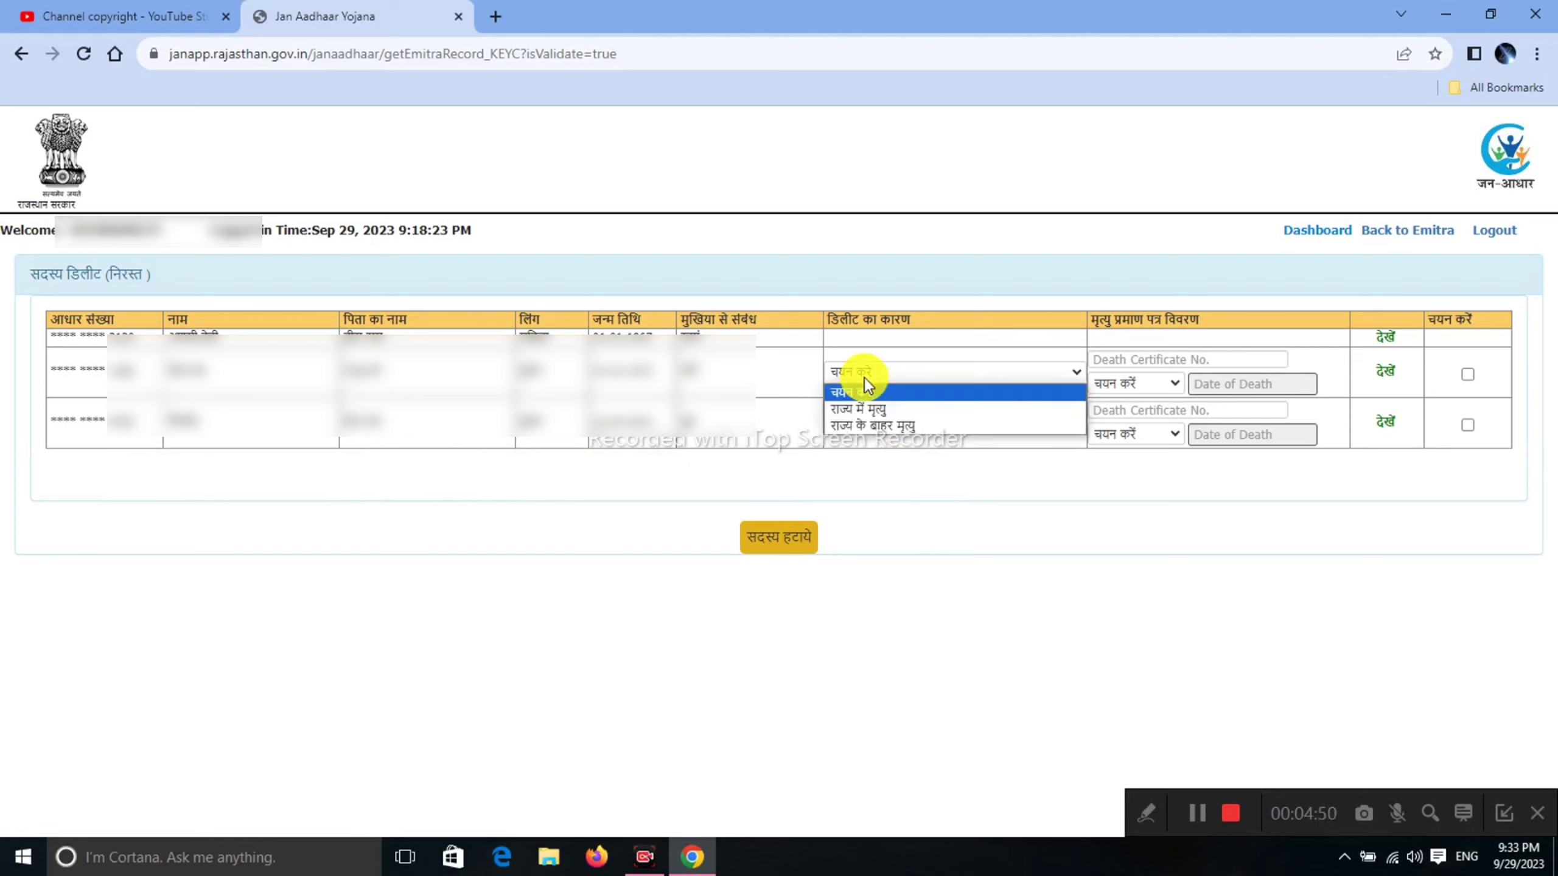
click(886, 488)
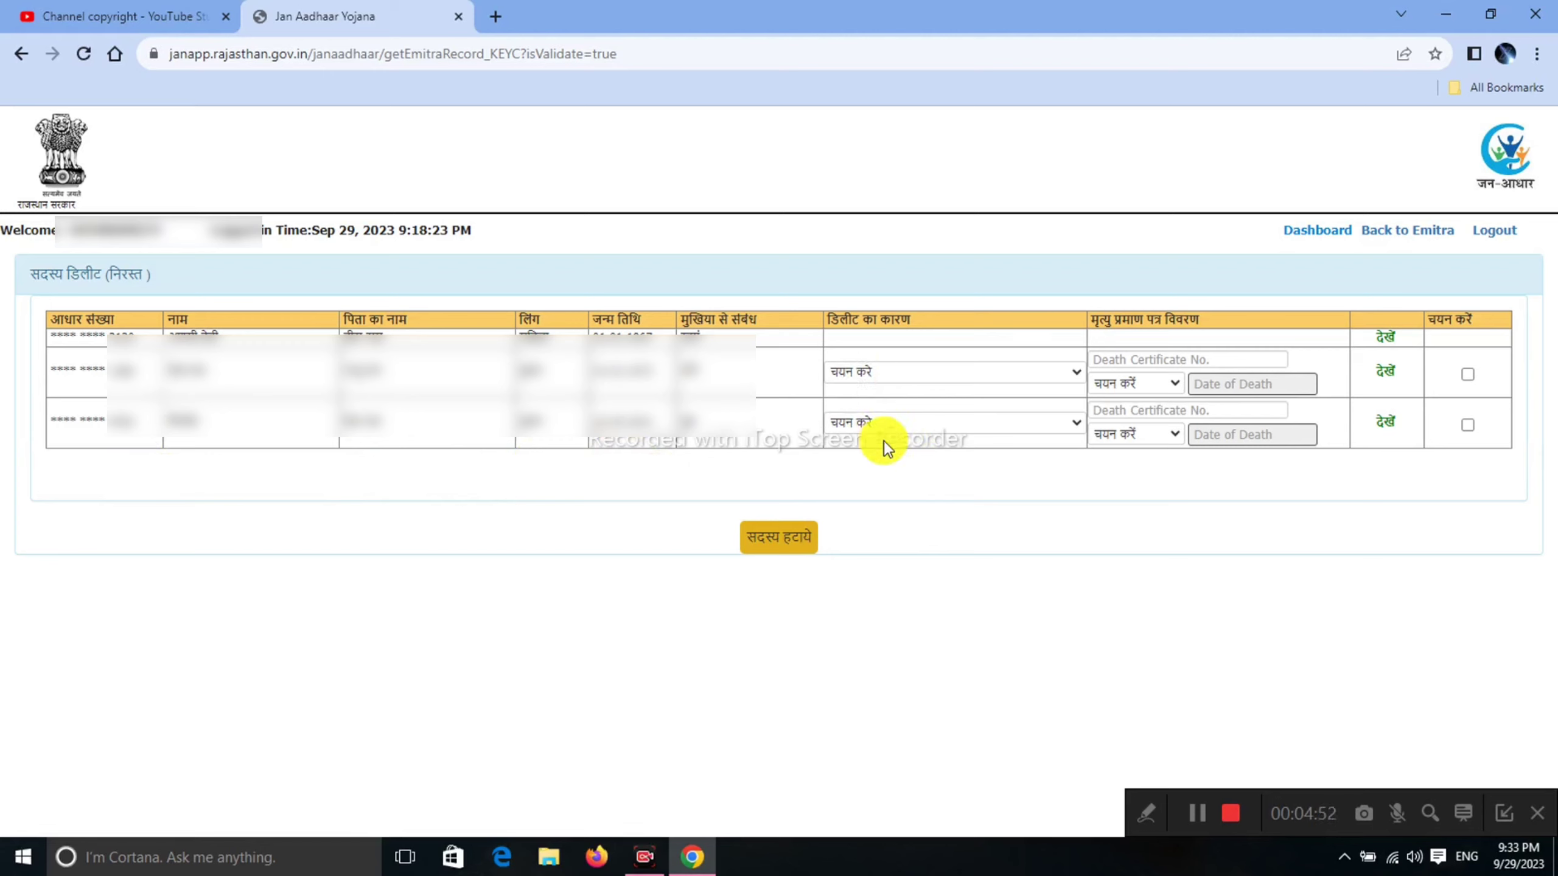
click(874, 421)
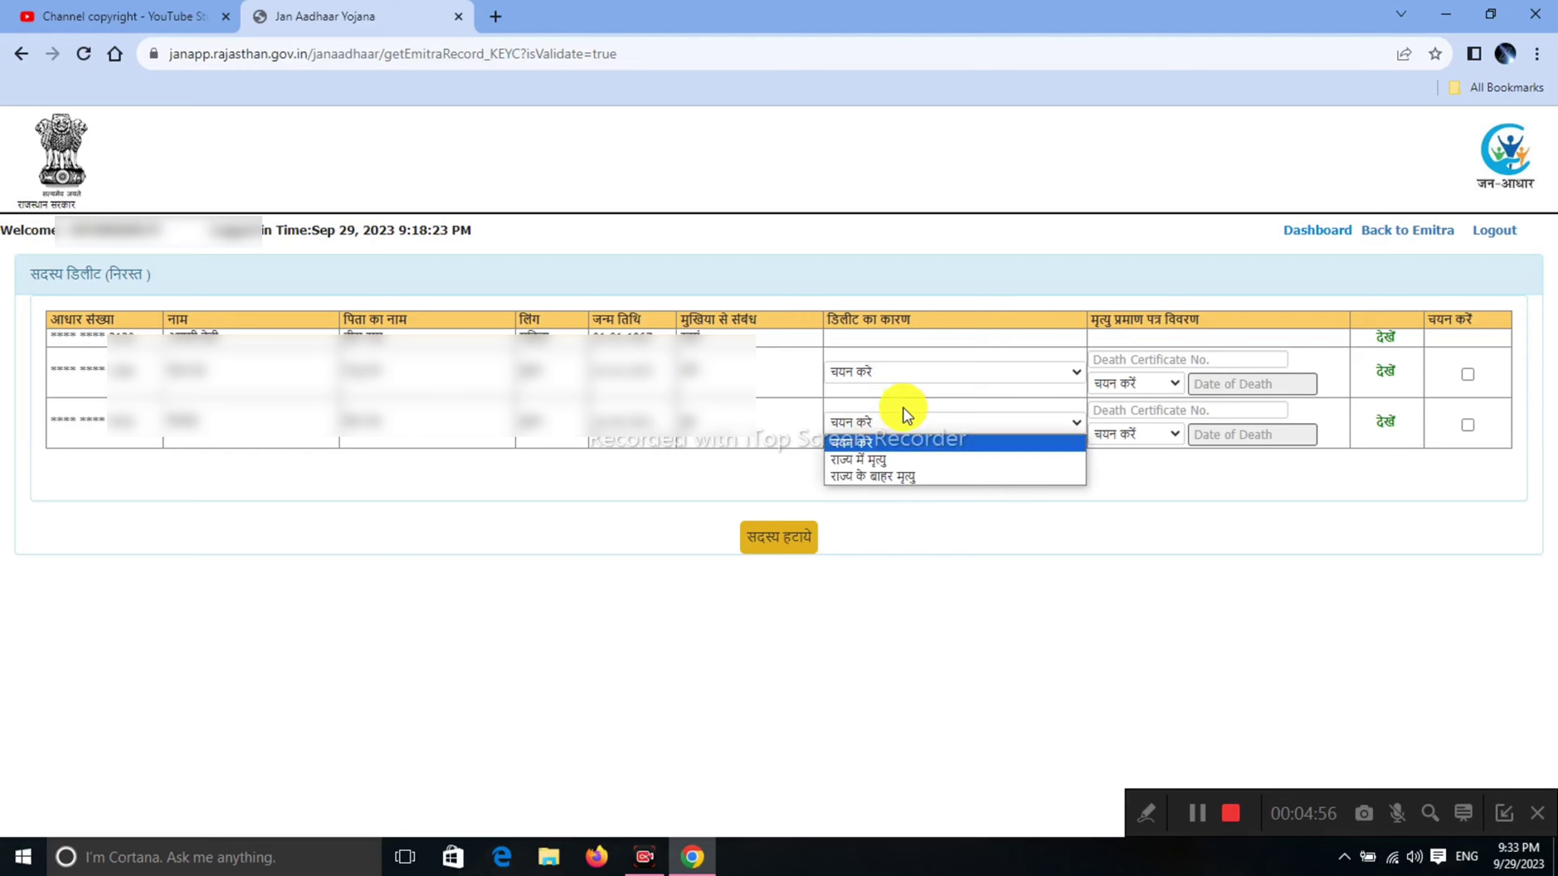
click(1153, 811)
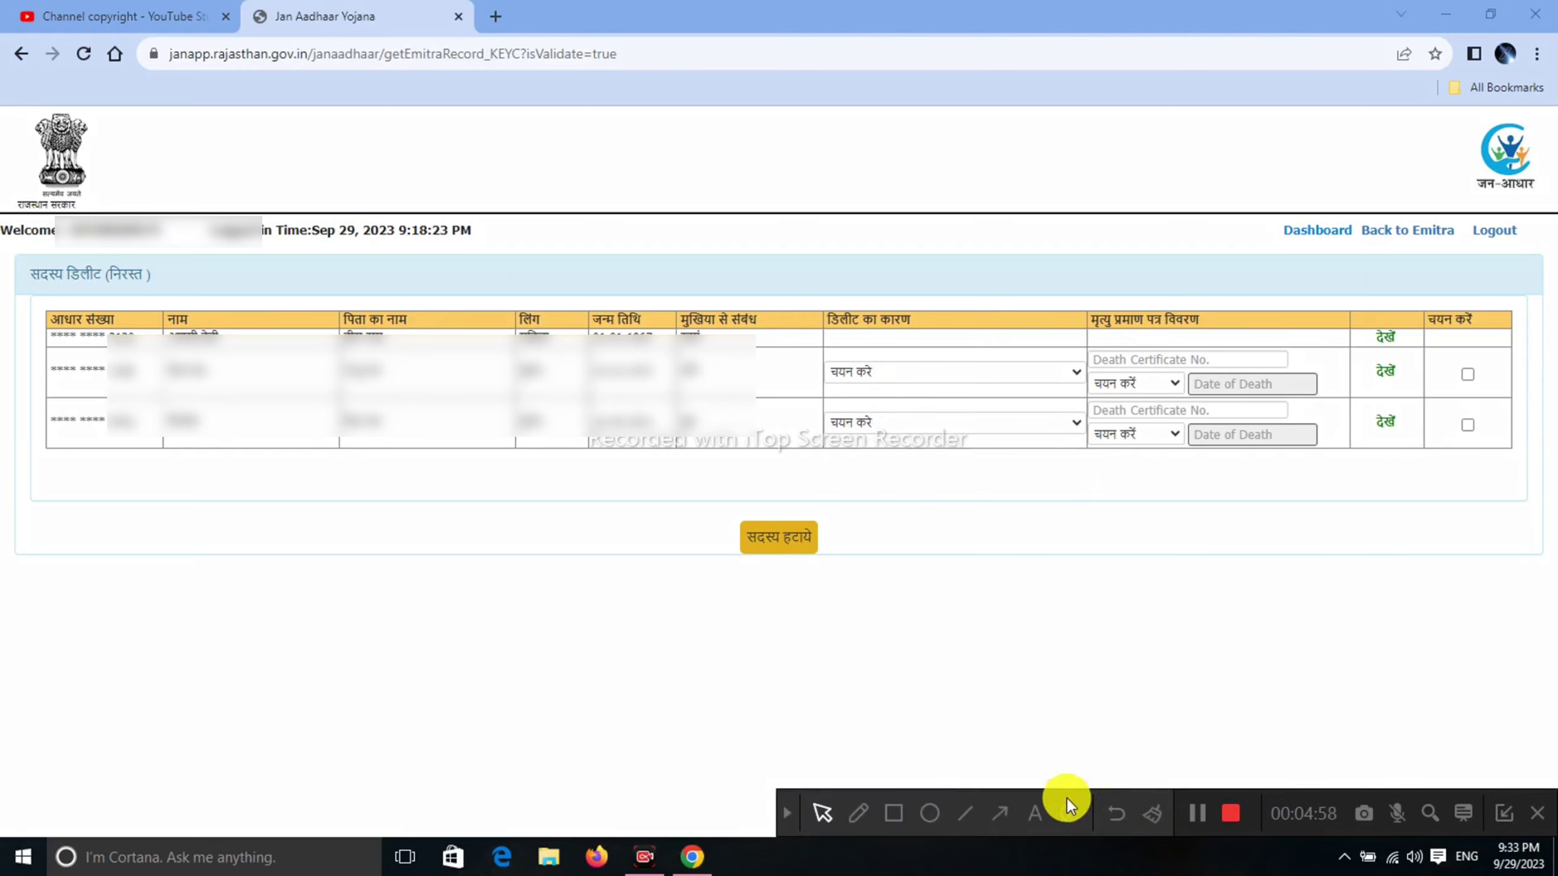
click(923, 819)
click(895, 815)
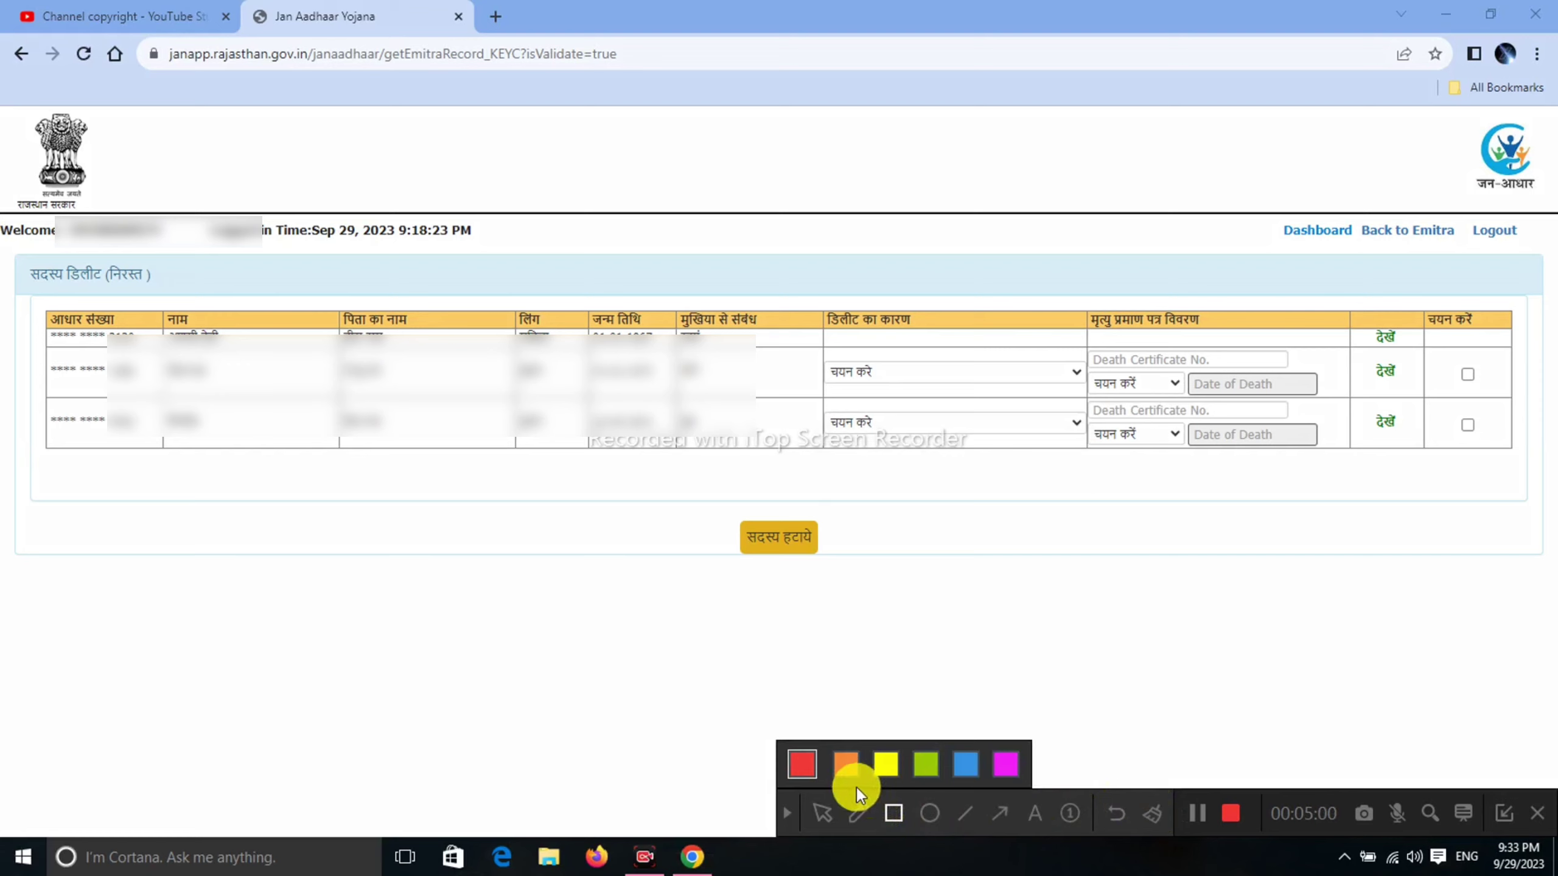
click(819, 813)
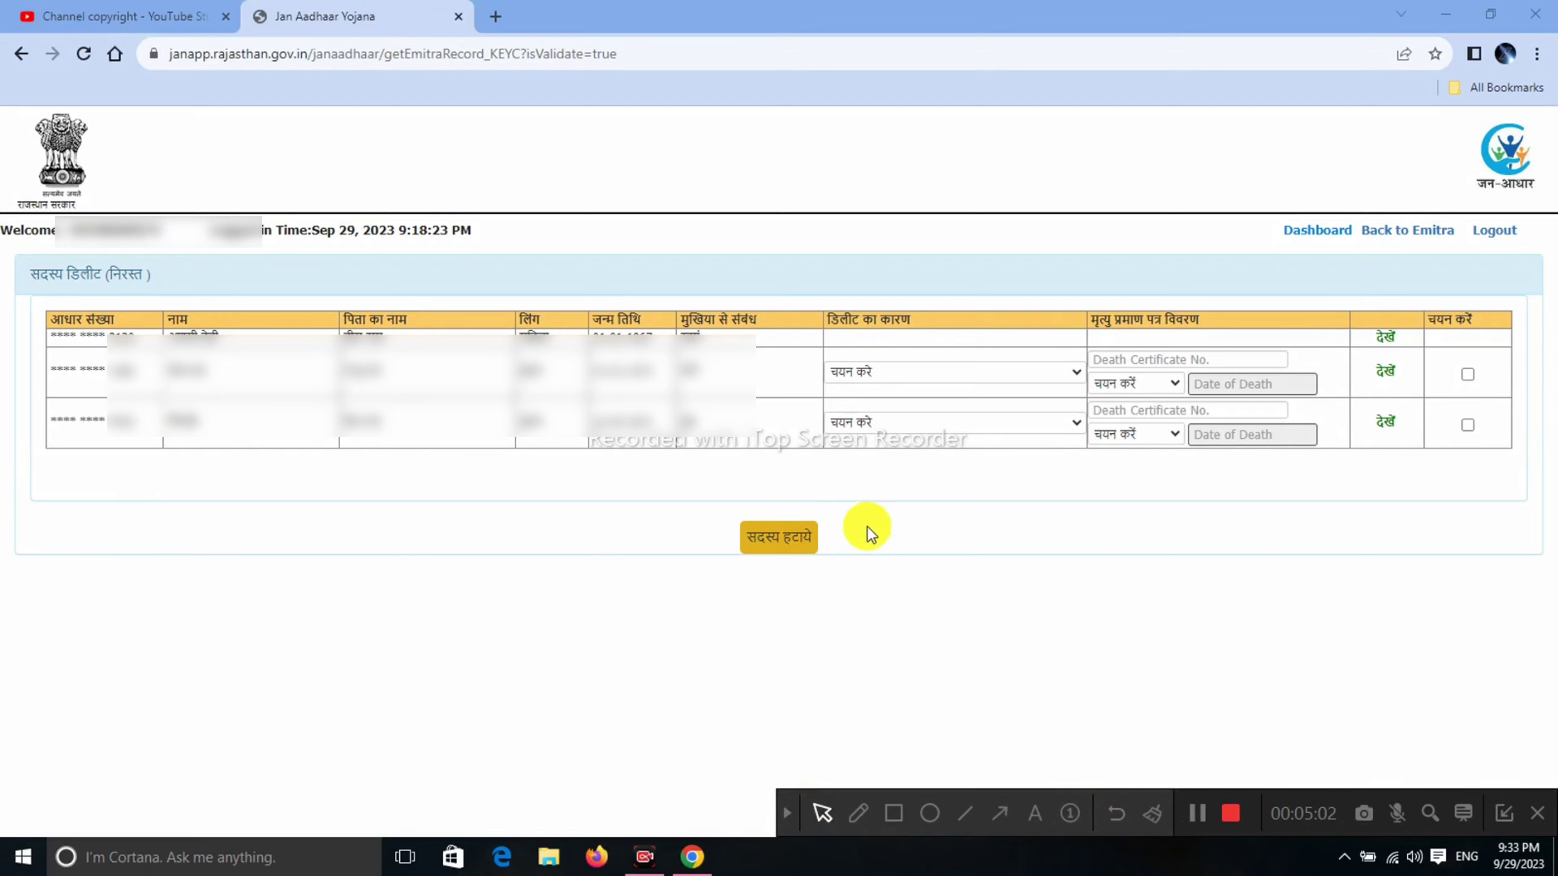
- Set the last listed member's deletion reason to राज्य में मृत्यु
click(854, 419)
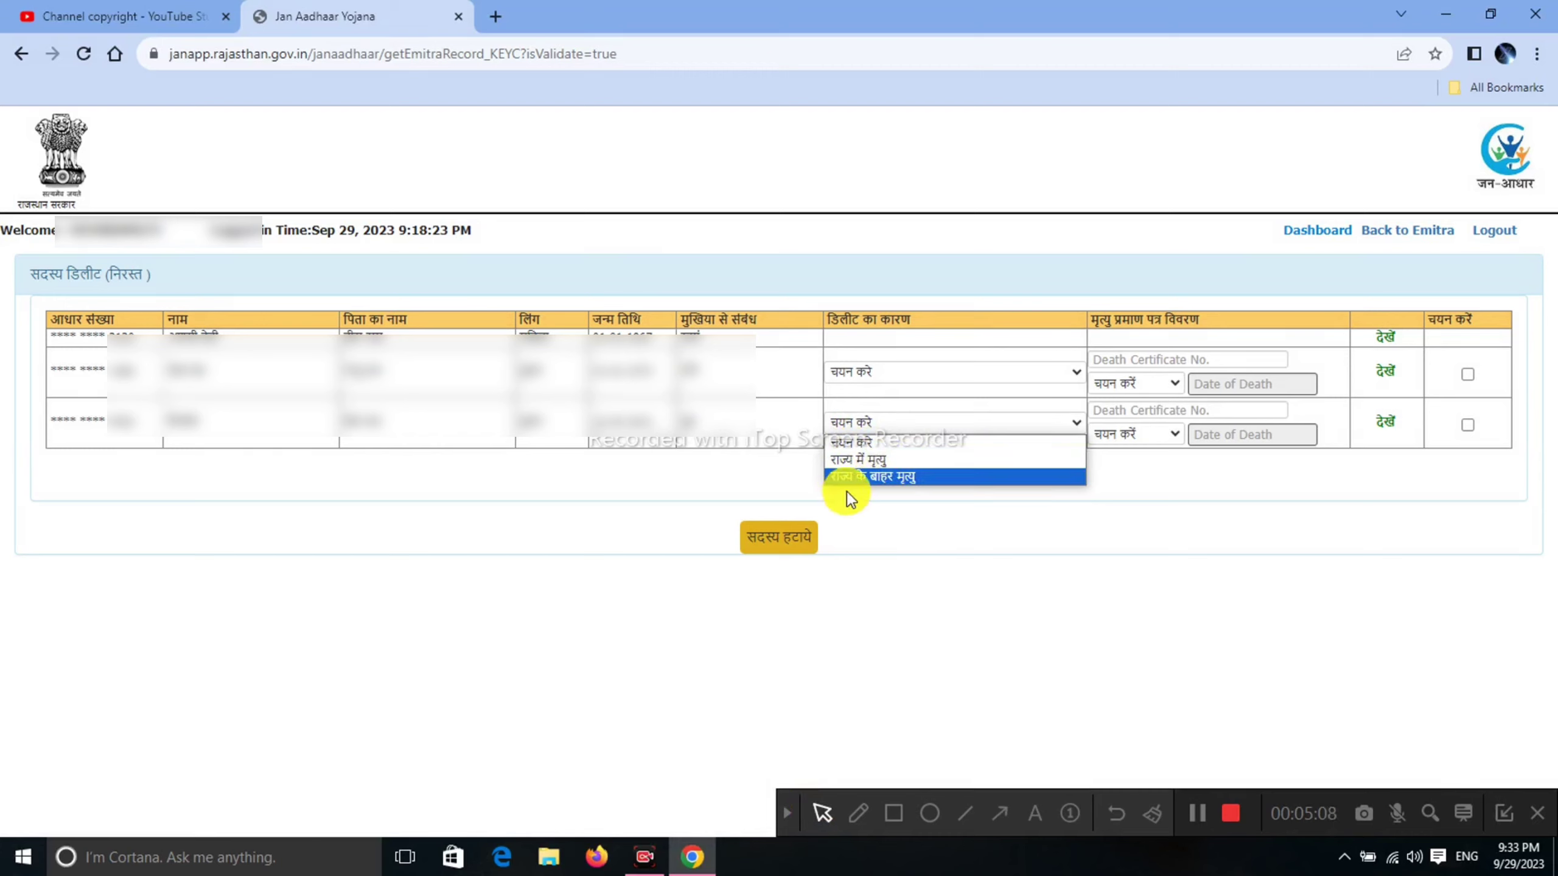
click(936, 525)
click(863, 420)
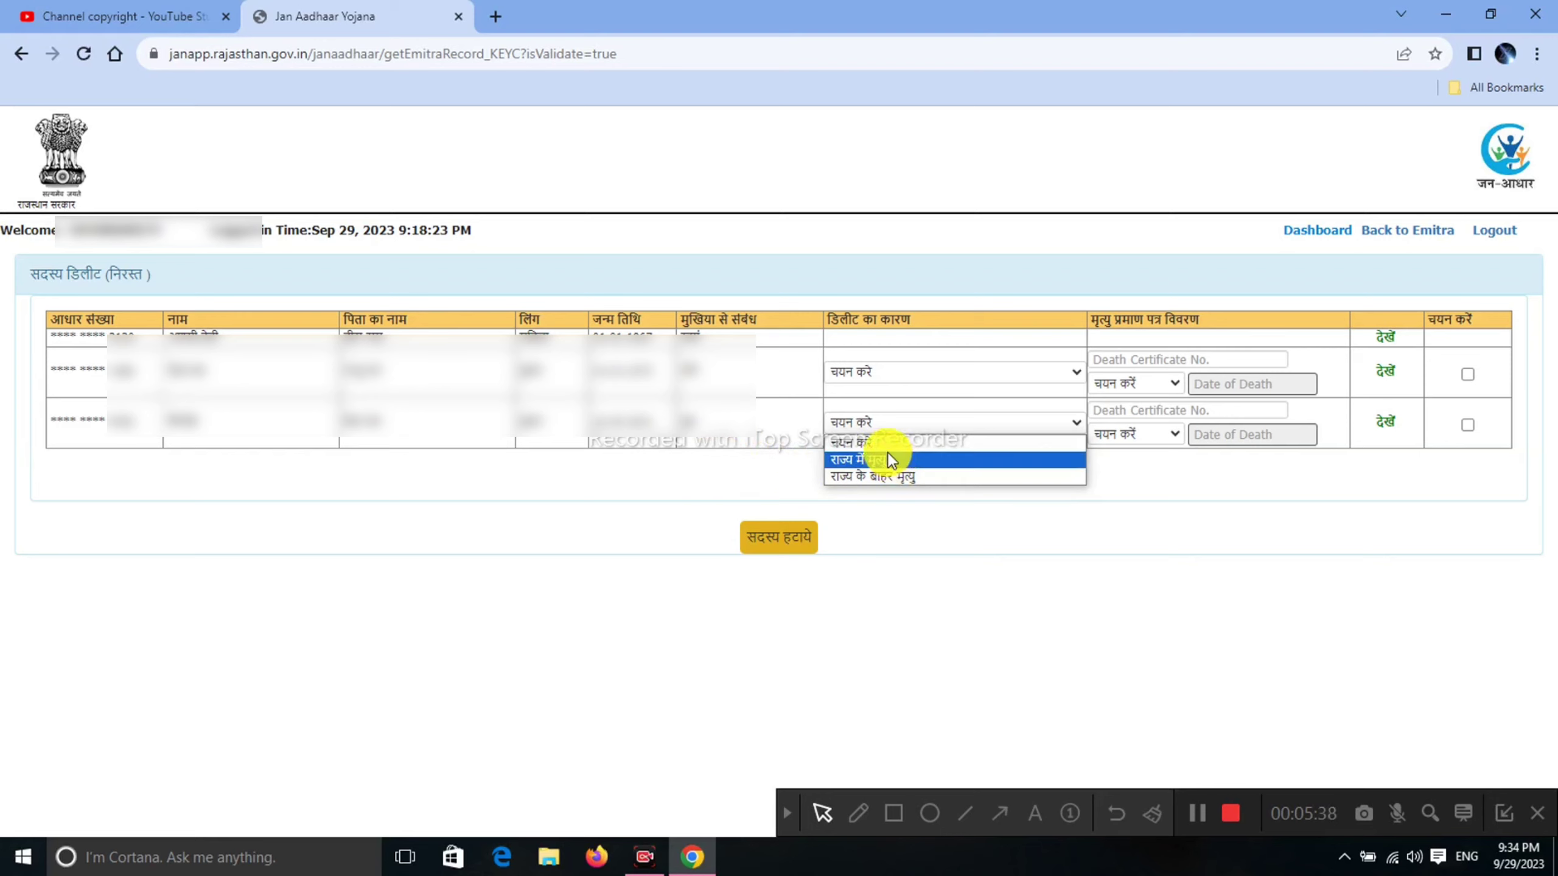
click(862, 458)
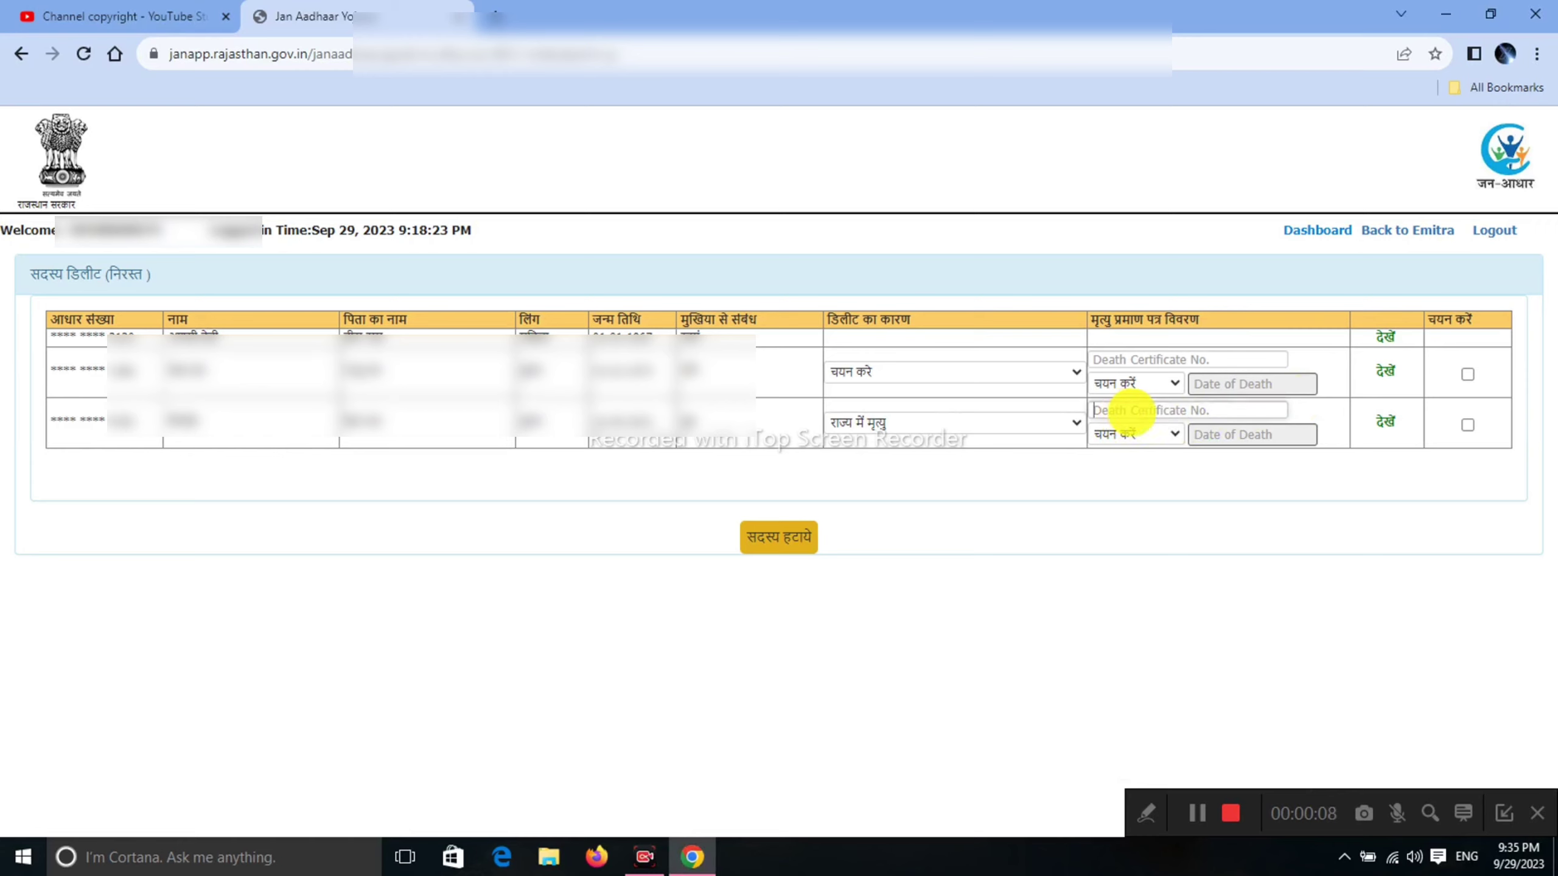
- View the last listed member's details (देखें) and check the death certificate number field in that row
click(1386, 423)
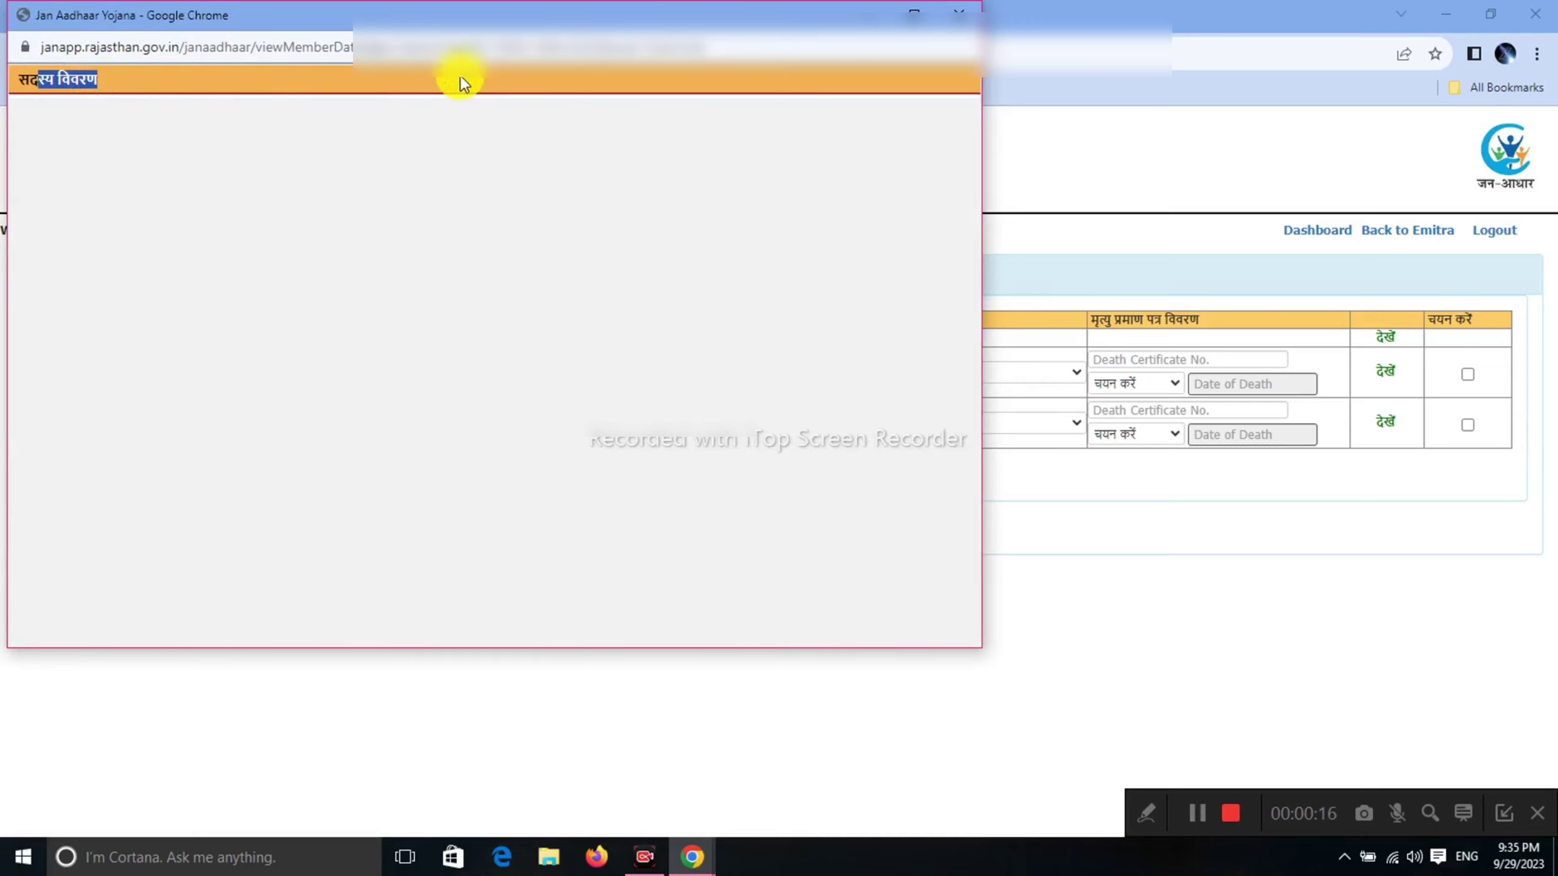
click(958, 13)
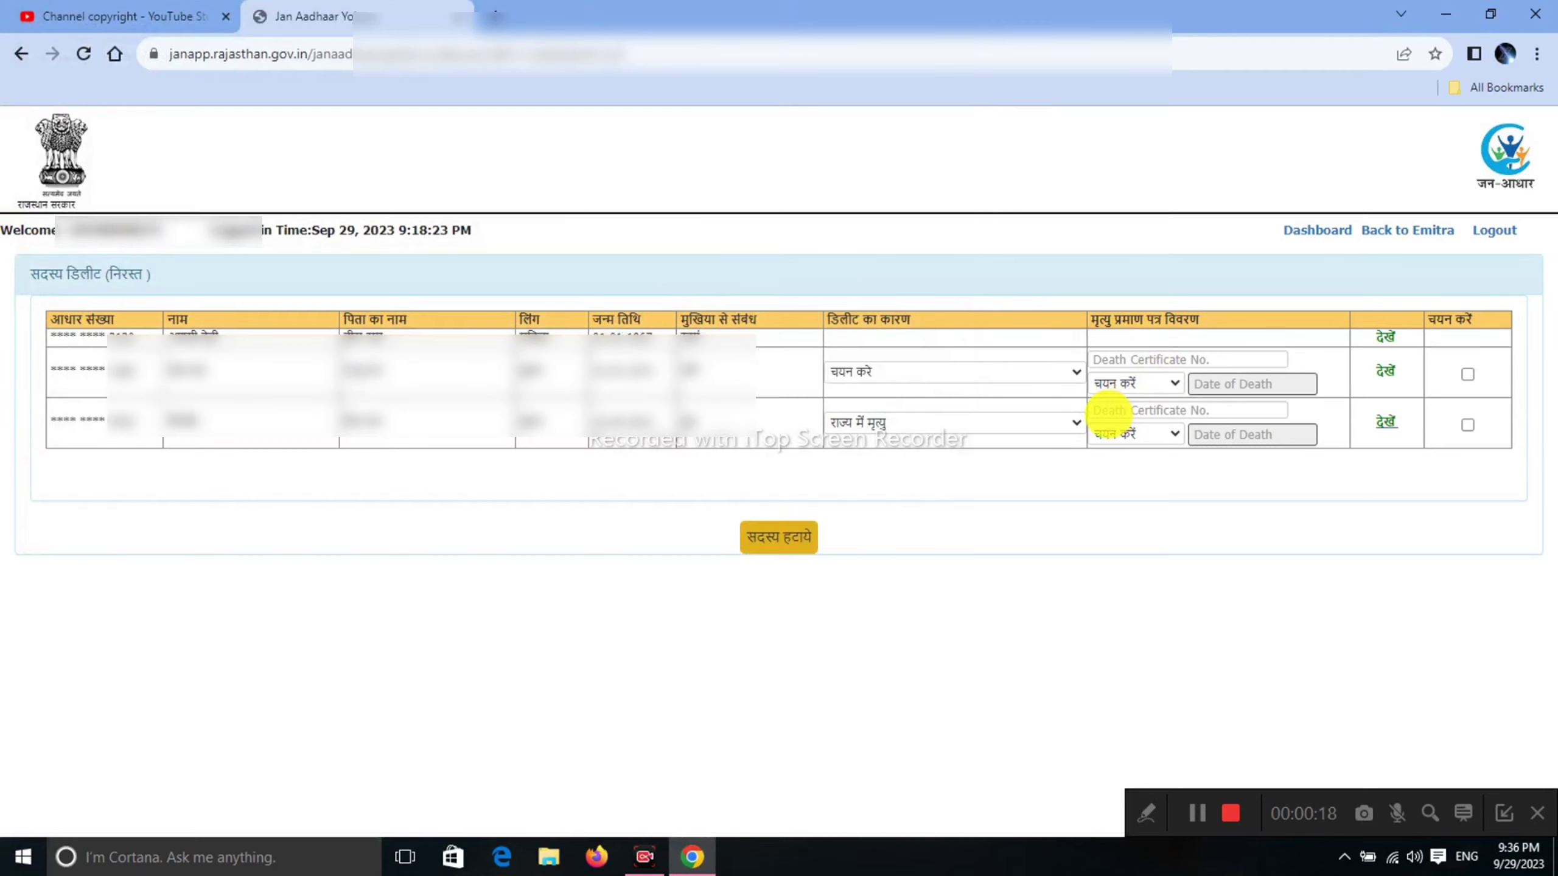
click(1119, 409)
click(1386, 425)
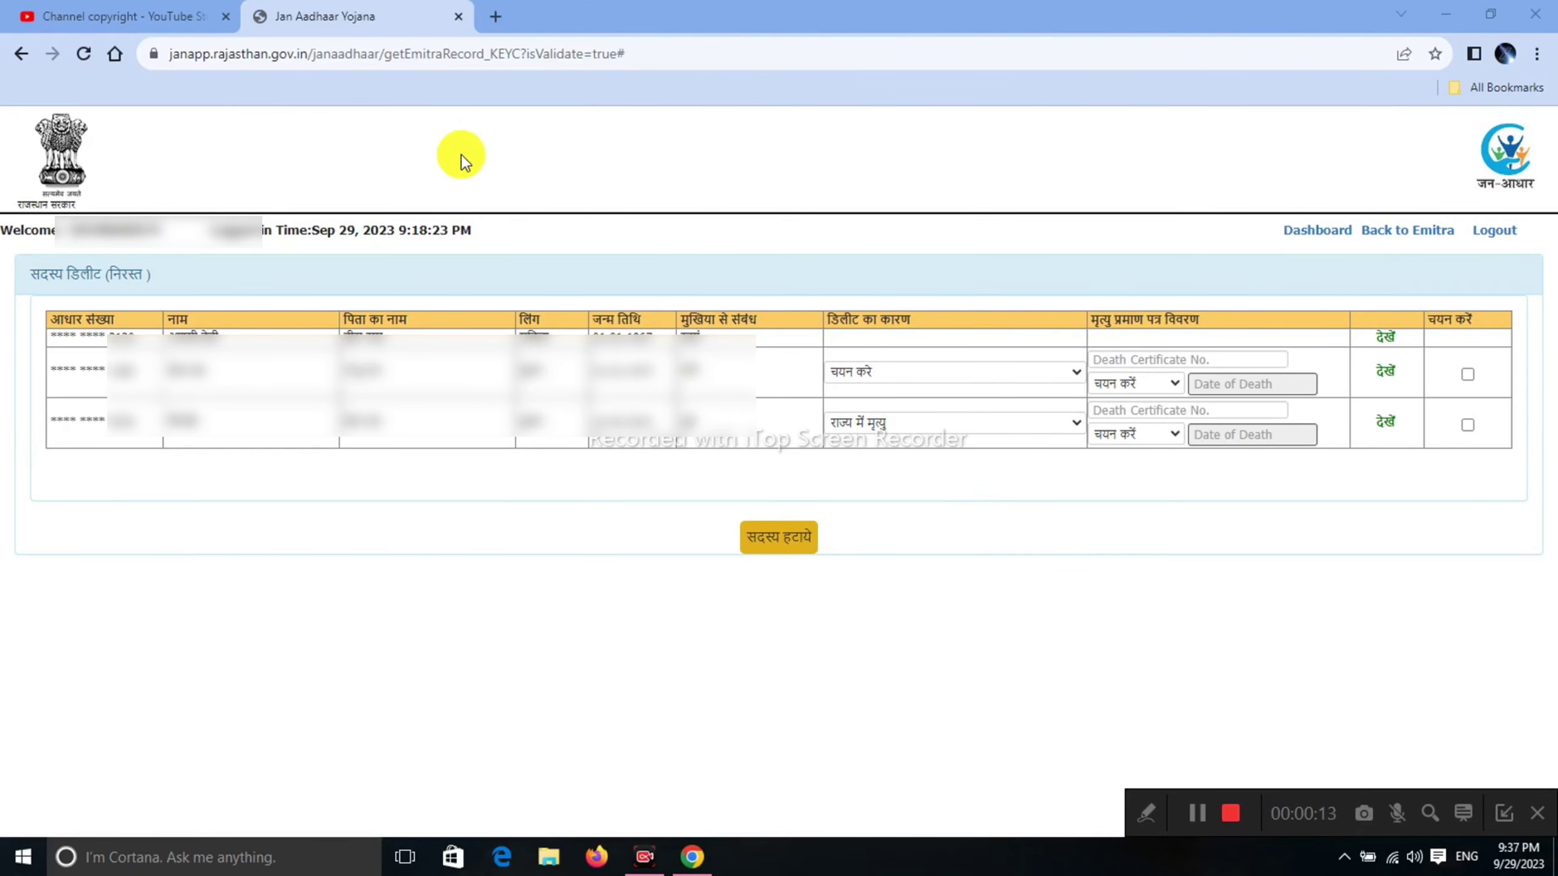
- Review the last listed member's deletion reason choices again along with the डिलीट का कारण column heading
click(848, 424)
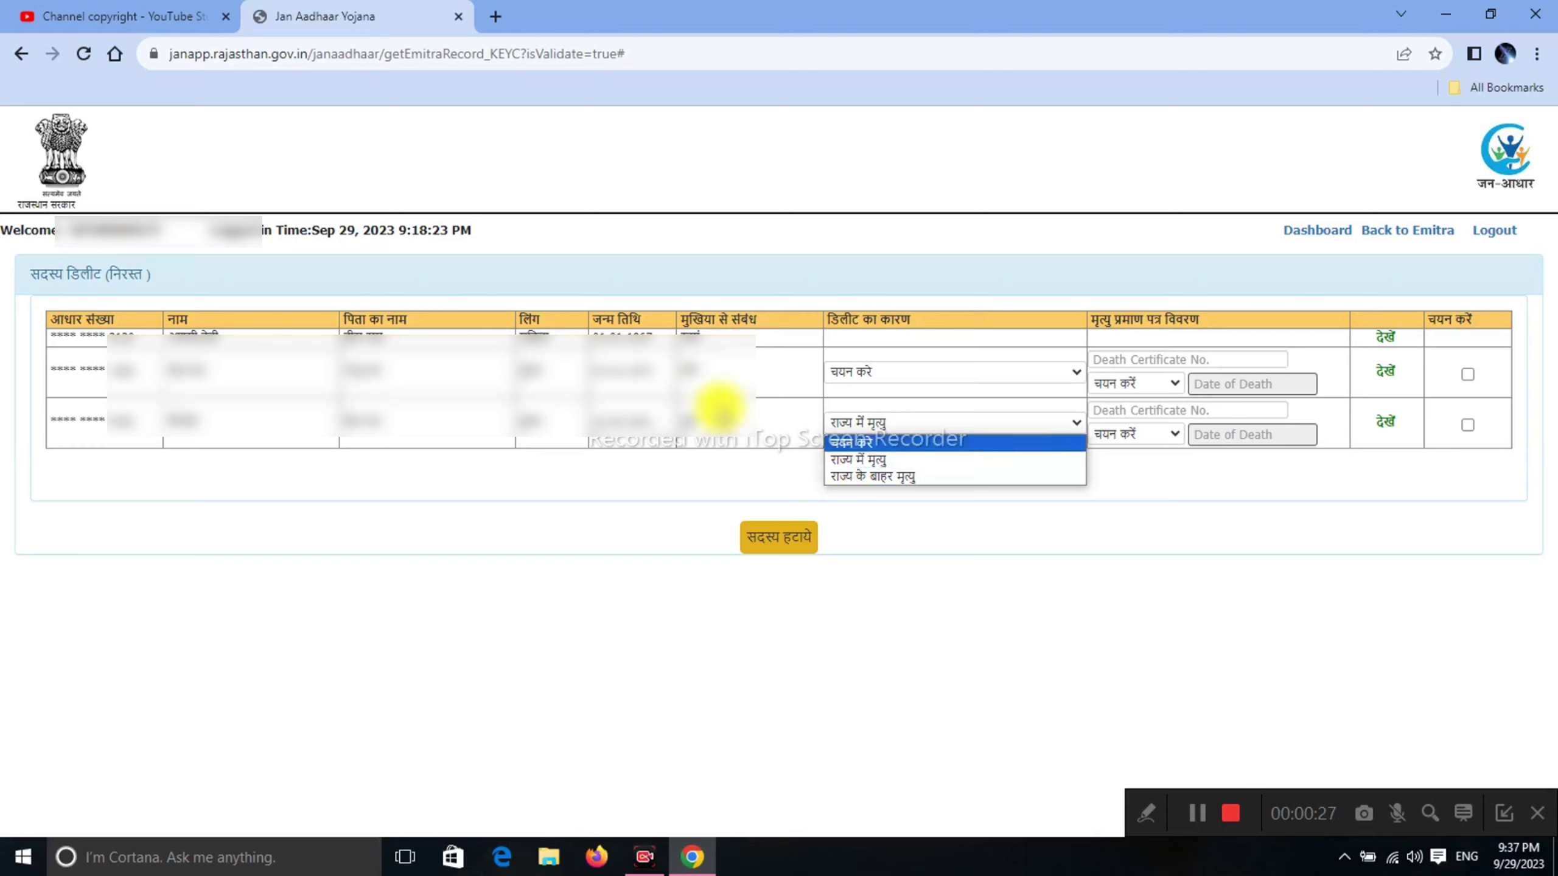
click(148, 447)
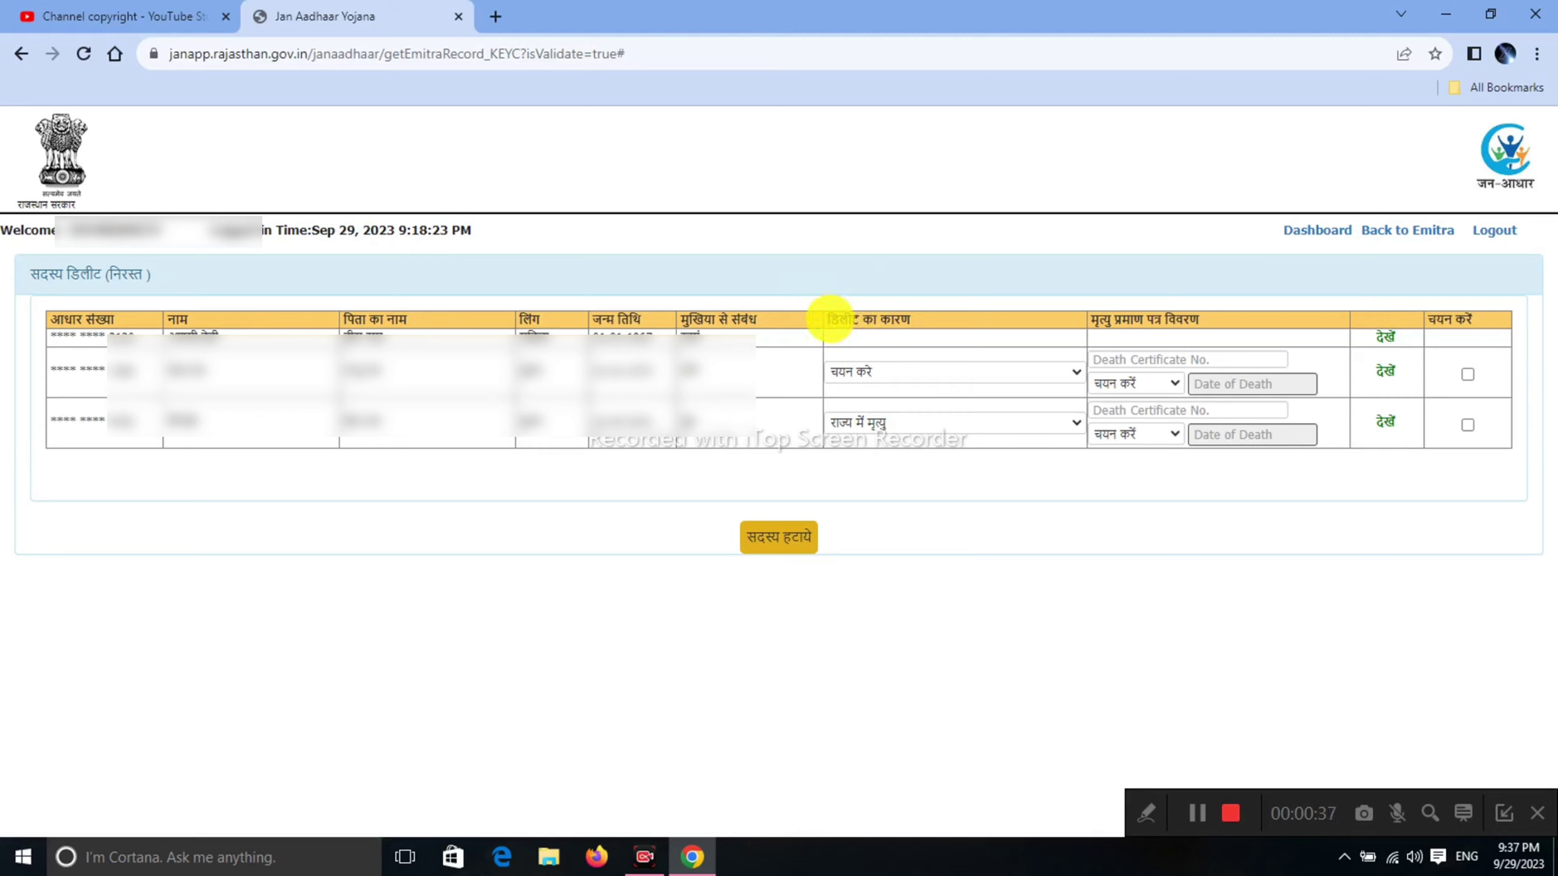
drag(829, 318, 913, 319)
click(765, 355)
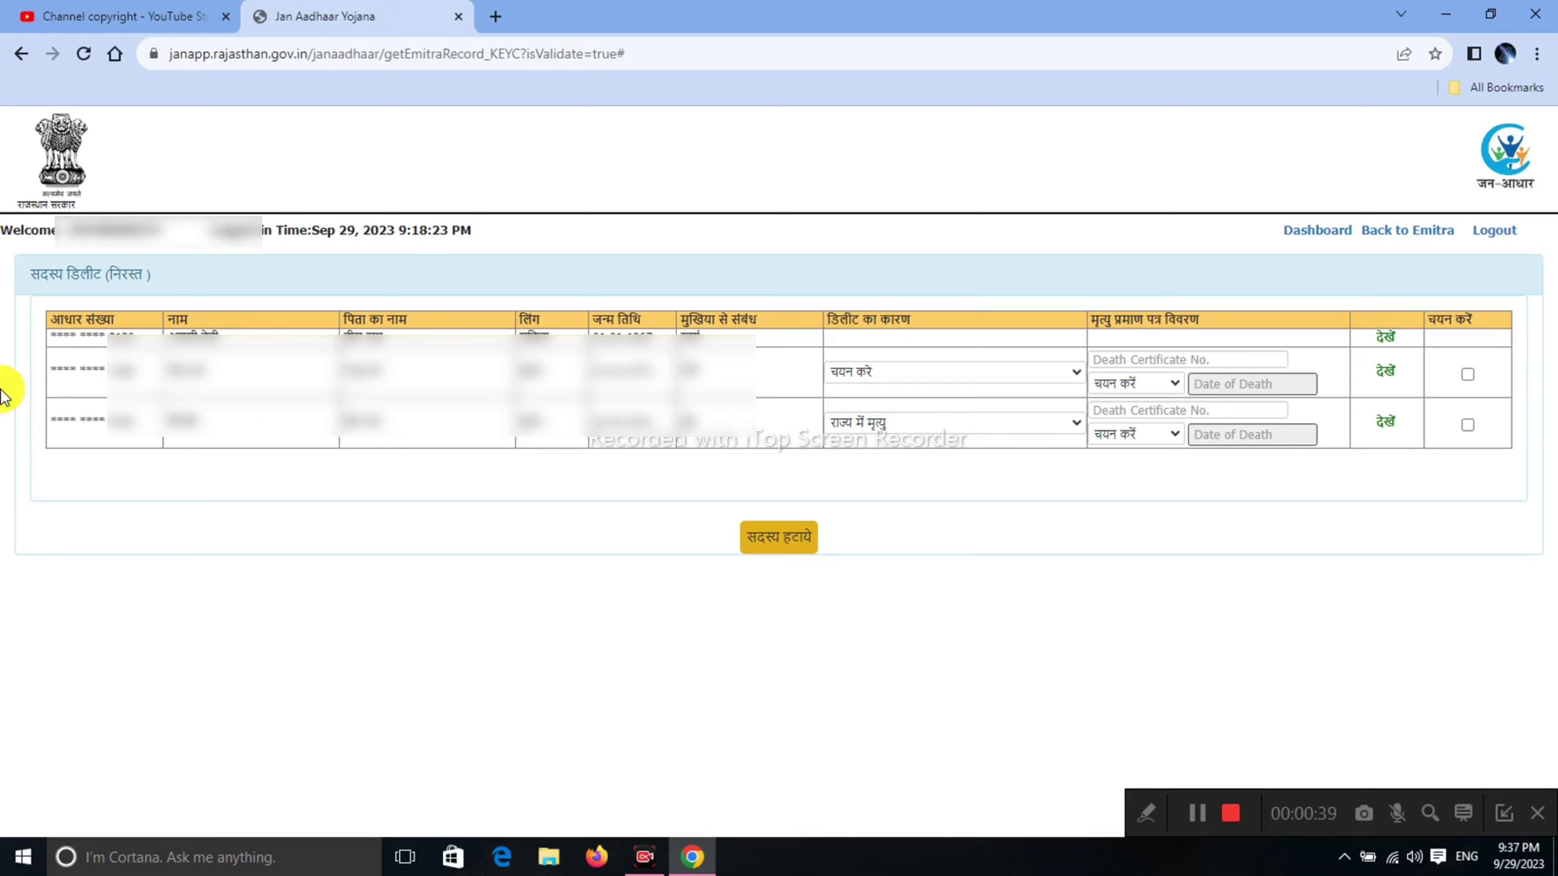
- Check the last listed member's name and death certificate number field, and view that member's सदस्य विवरण details
drag(168, 416, 212, 420)
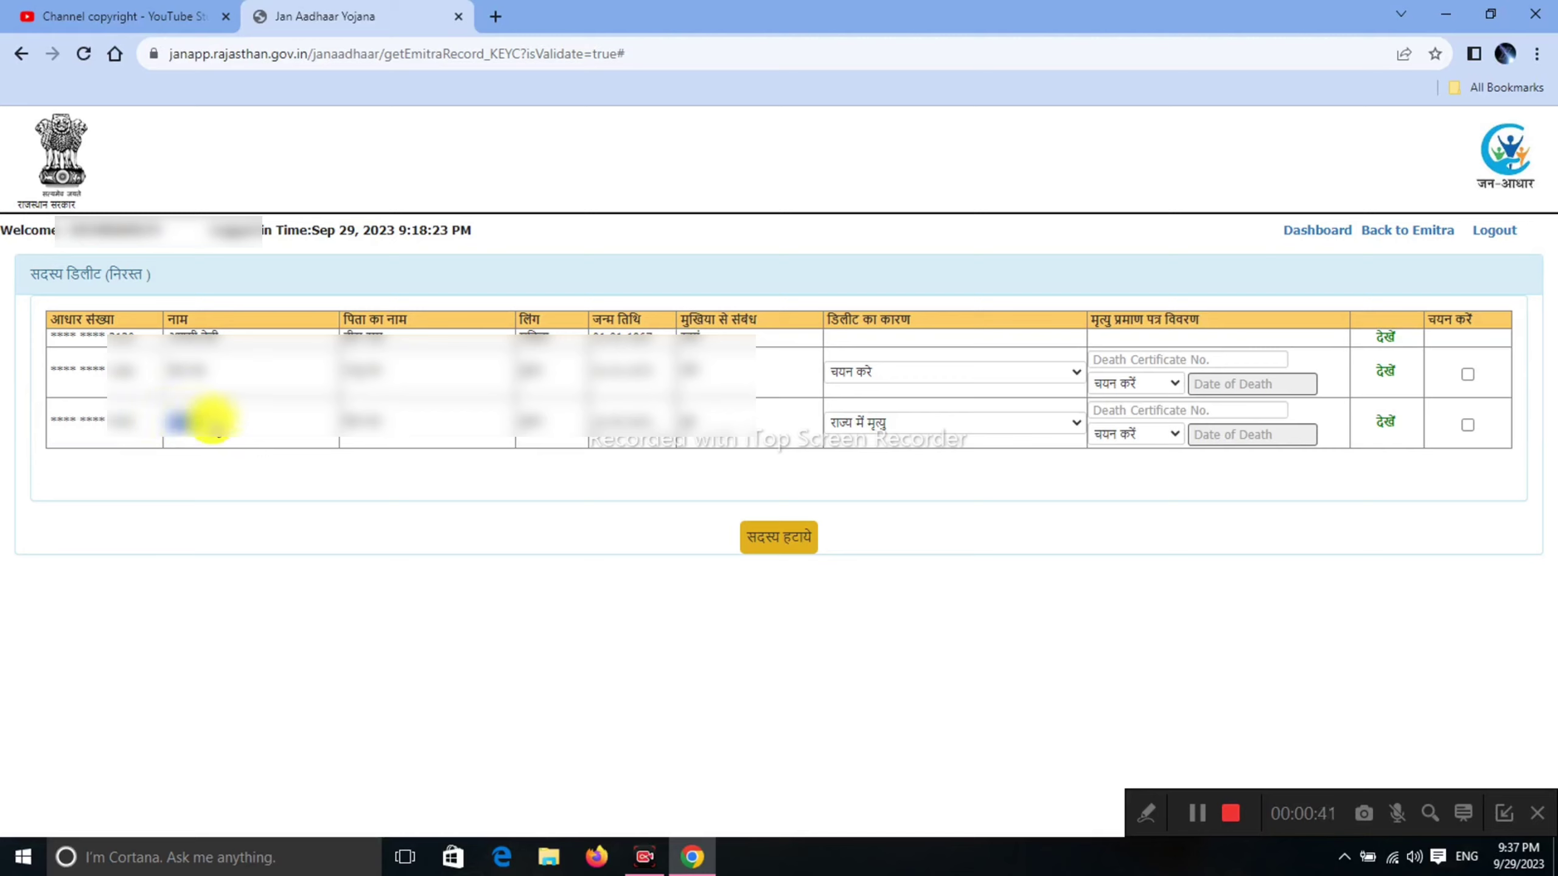
click(176, 420)
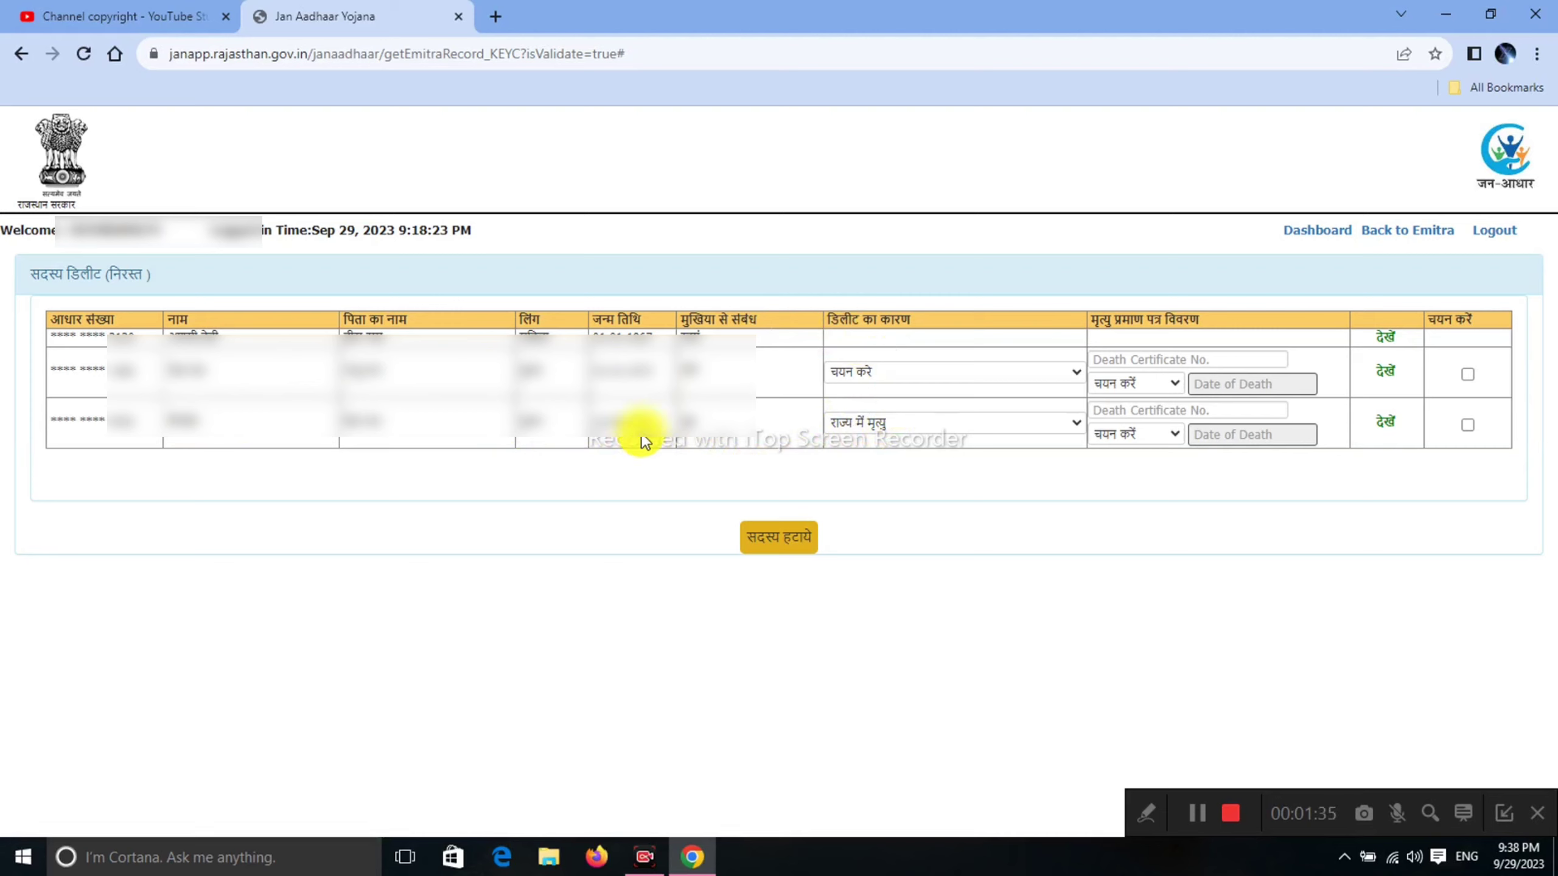
click(1147, 405)
click(1387, 423)
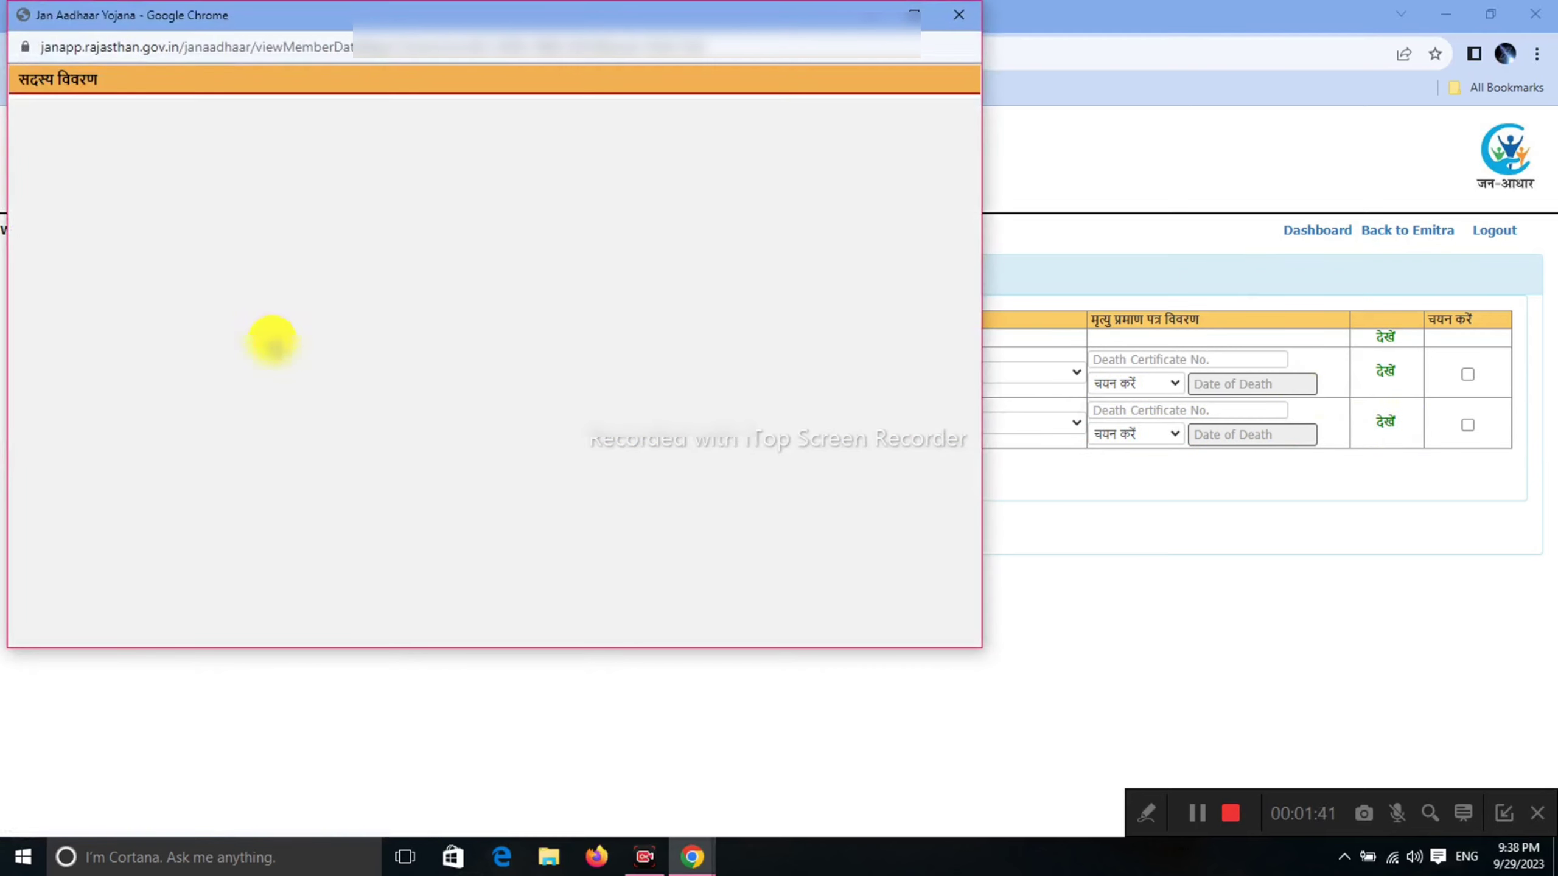
drag(31, 92, 18, 81)
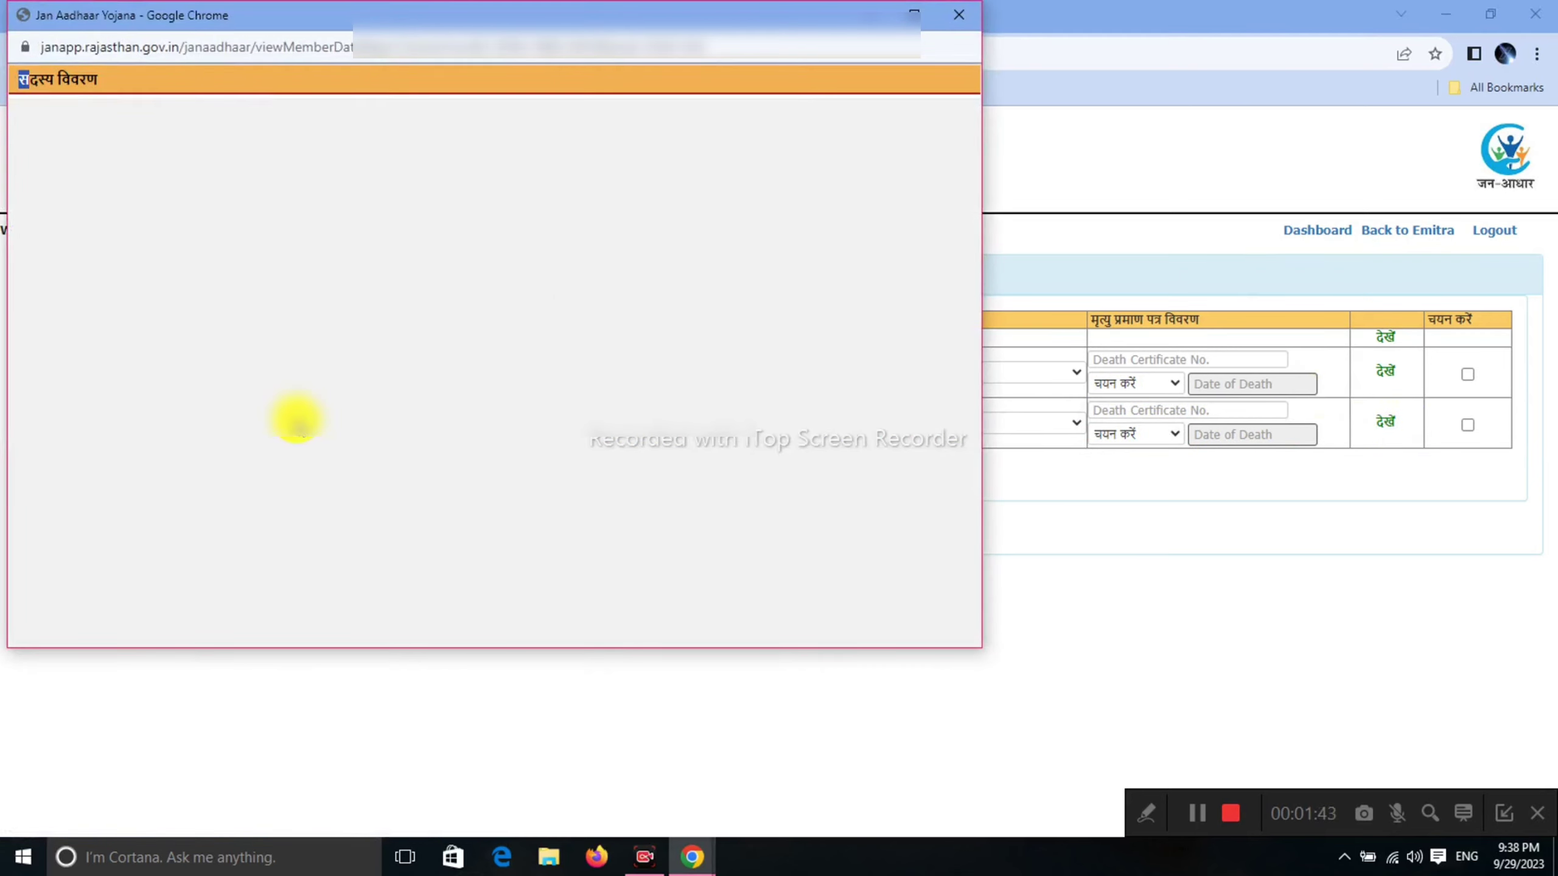
click(958, 15)
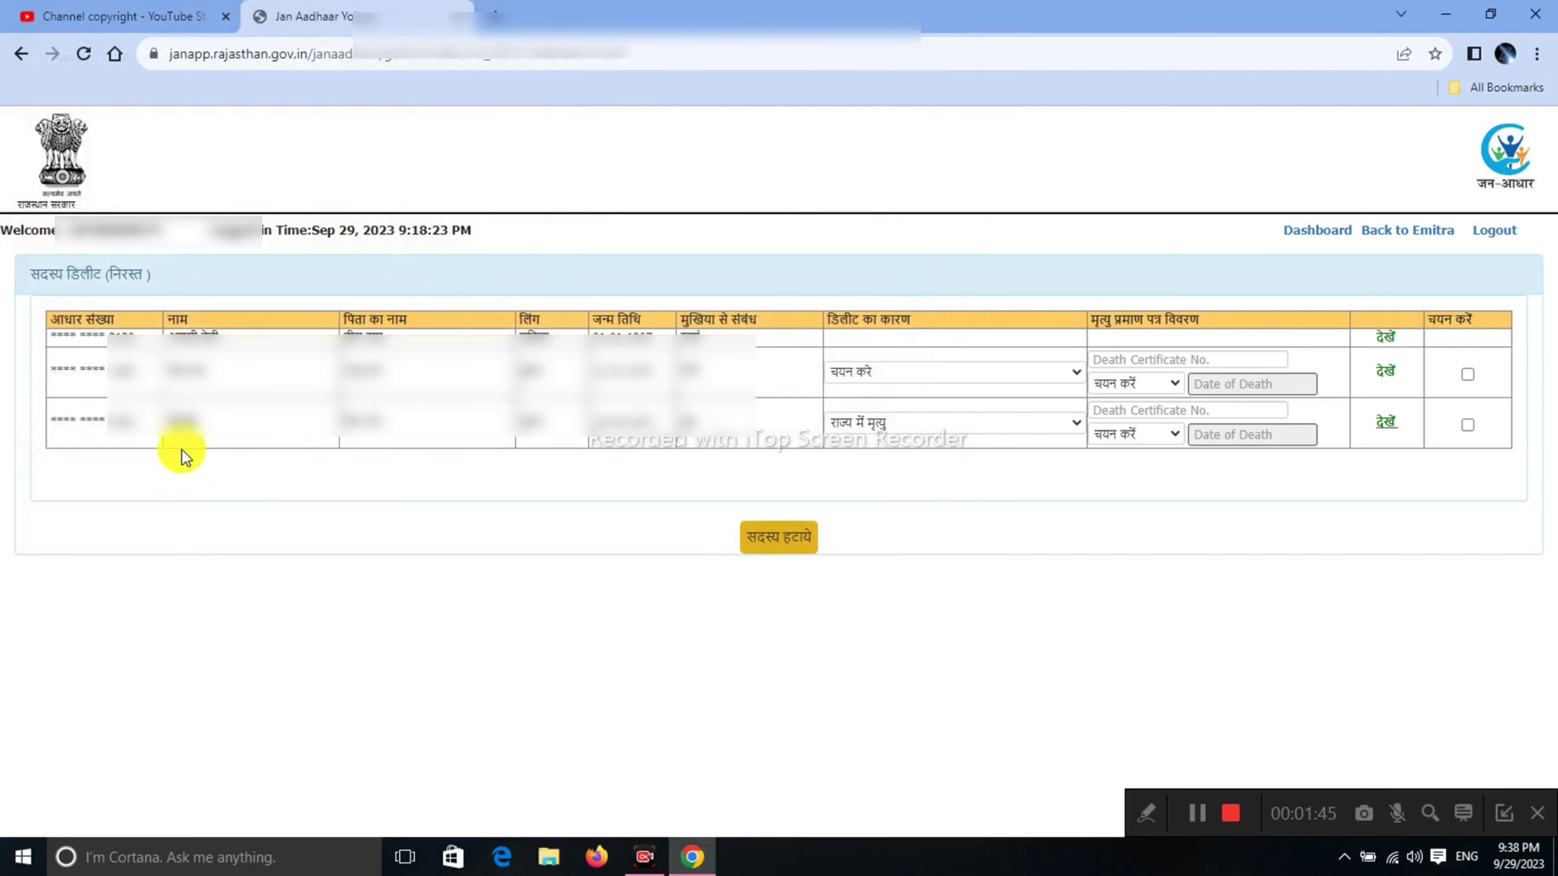
- Reopen the last listed member's details (देखें), close them, and open that member's deletion reason choices
click(1384, 423)
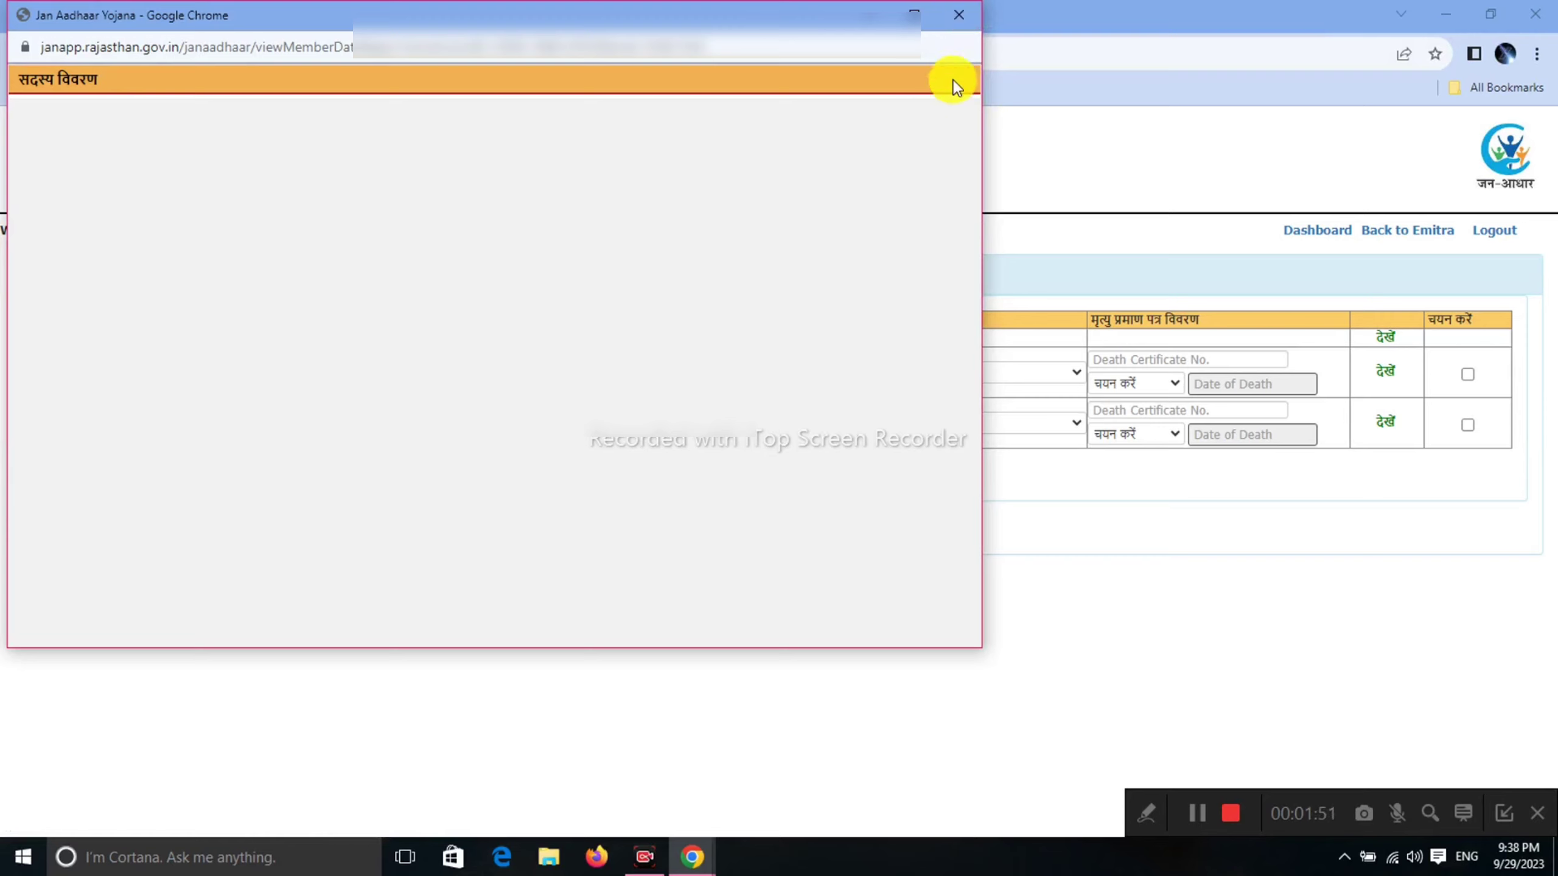
click(955, 21)
click(860, 423)
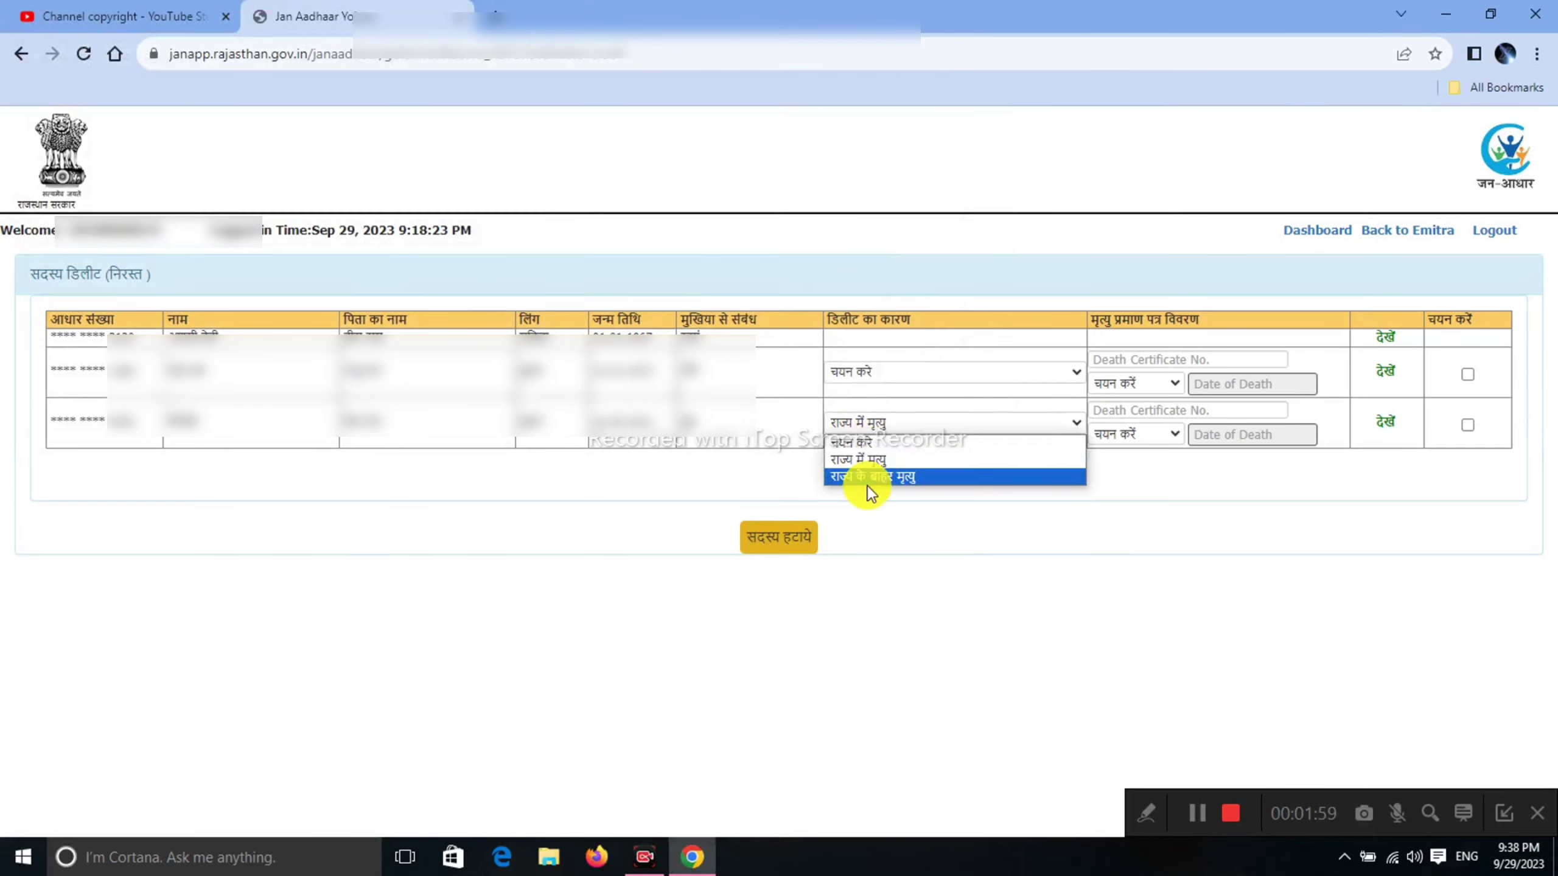